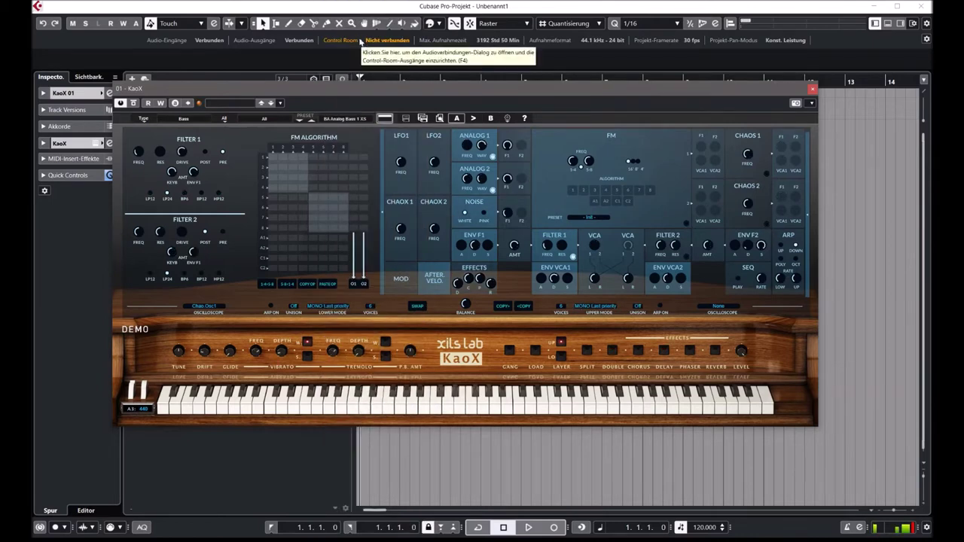
Audition the KaoX Bass presets one after another, moving backward from BA Analog Bass 1 XS to BA Power Bass YY
click(312, 121)
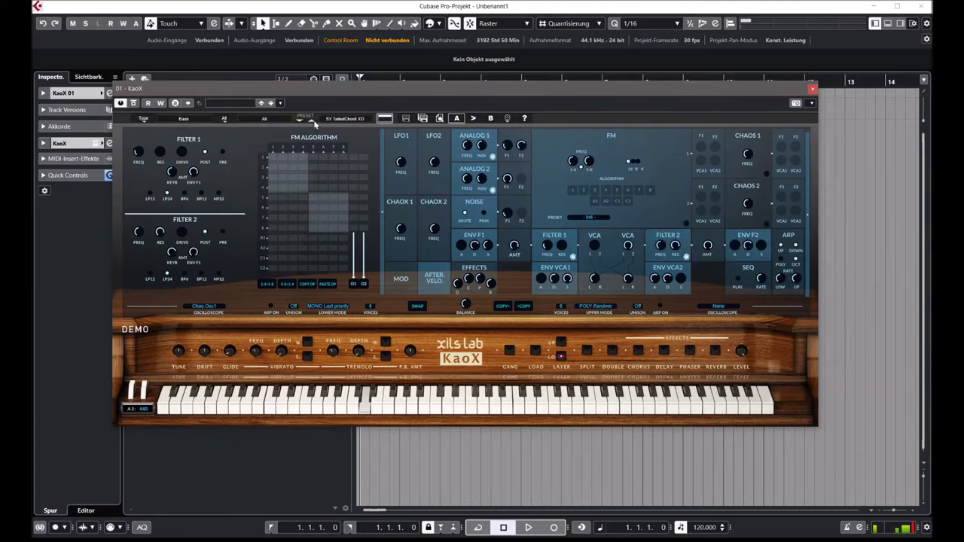
click(312, 121)
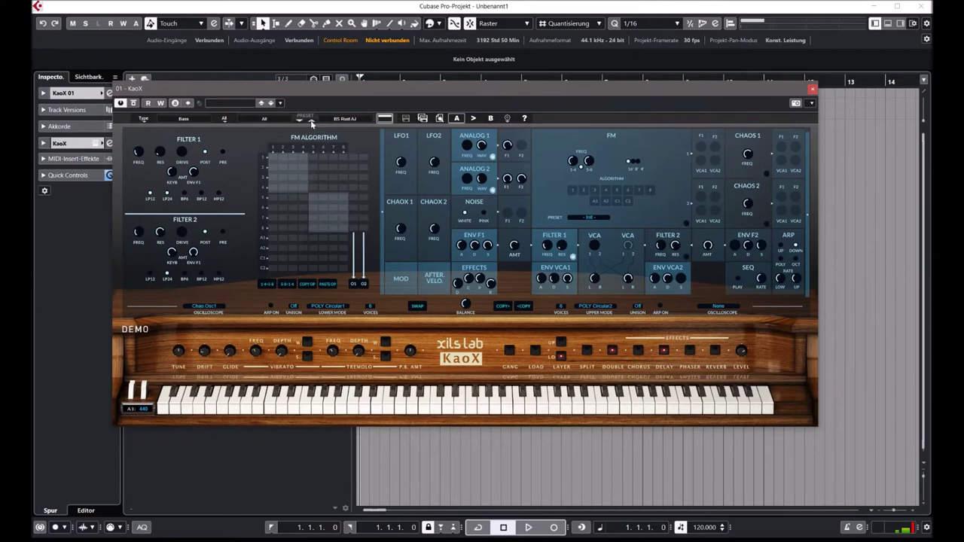
click(312, 122)
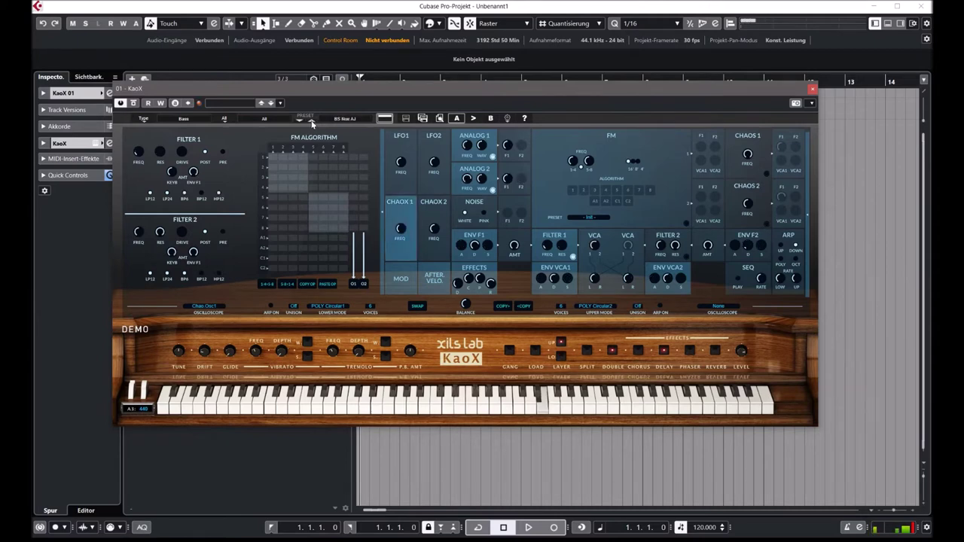
click(311, 122)
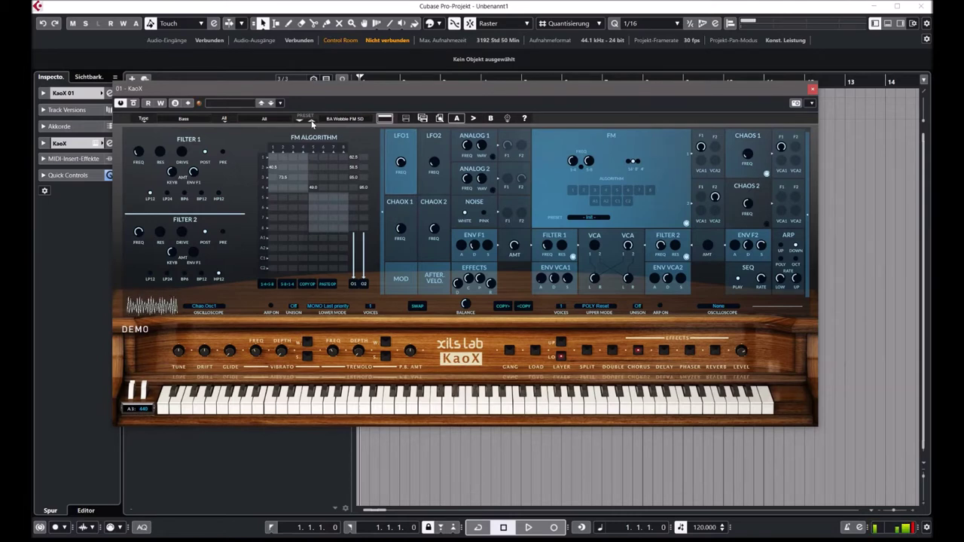
click(312, 122)
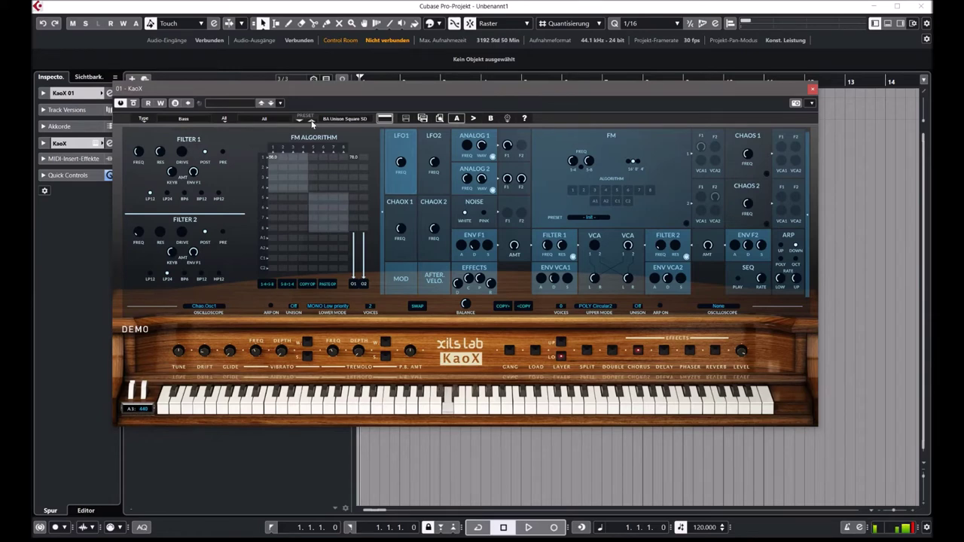
click(312, 122)
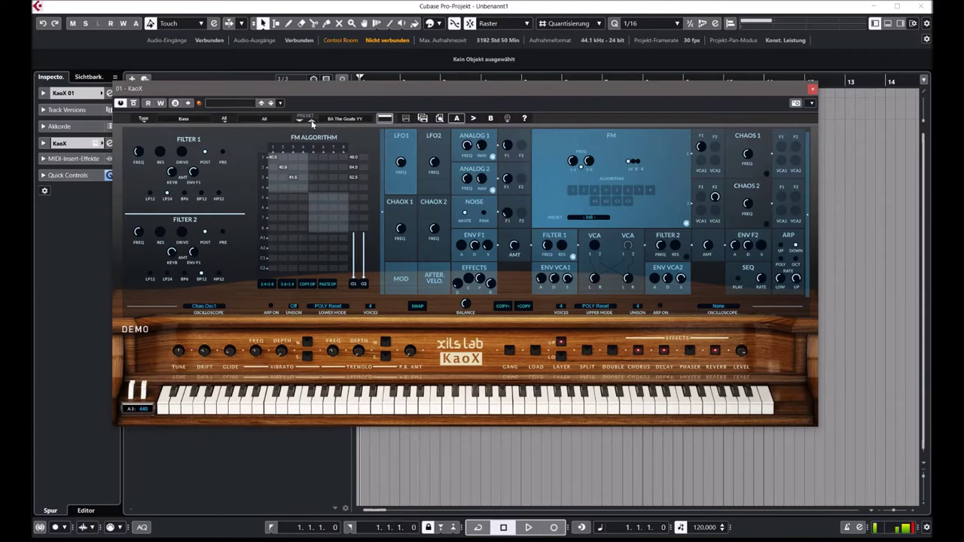
click(312, 122)
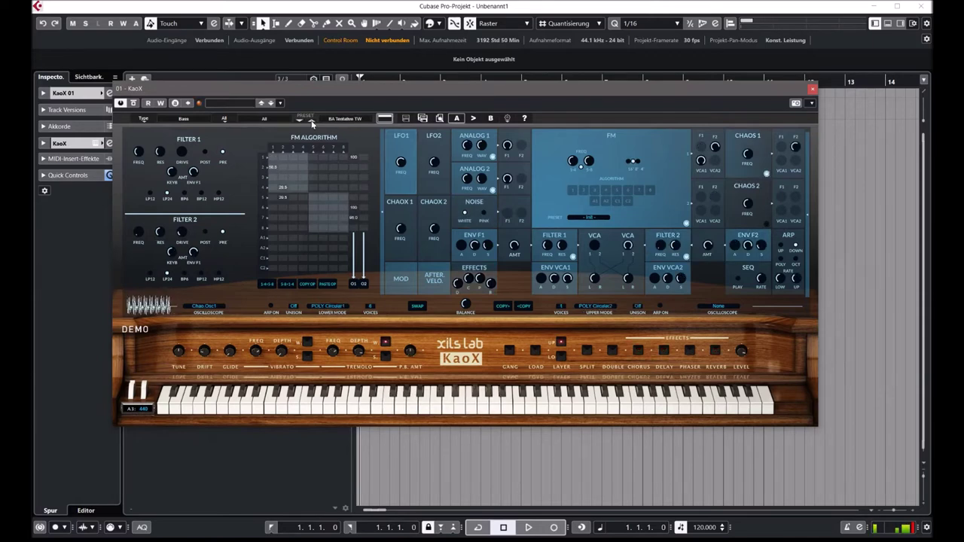
click(311, 122)
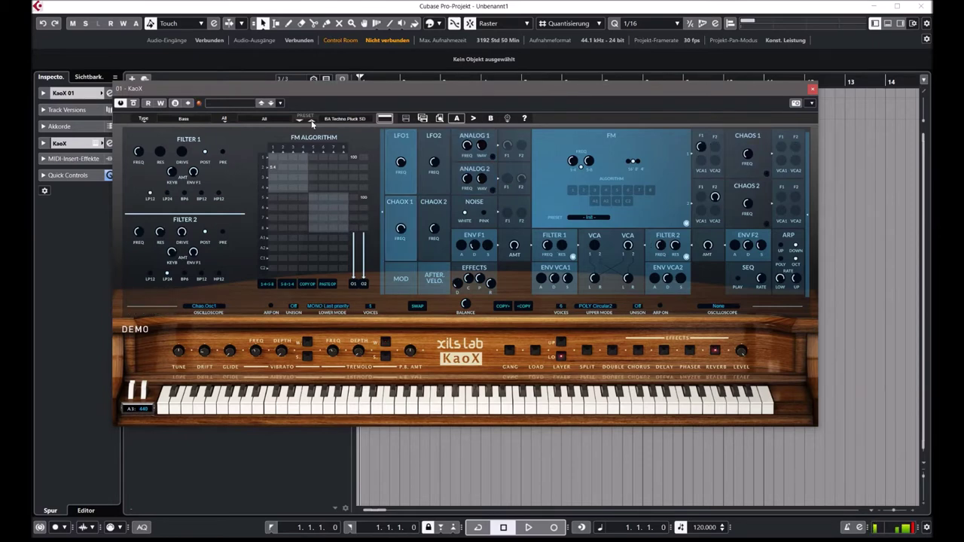
click(312, 122)
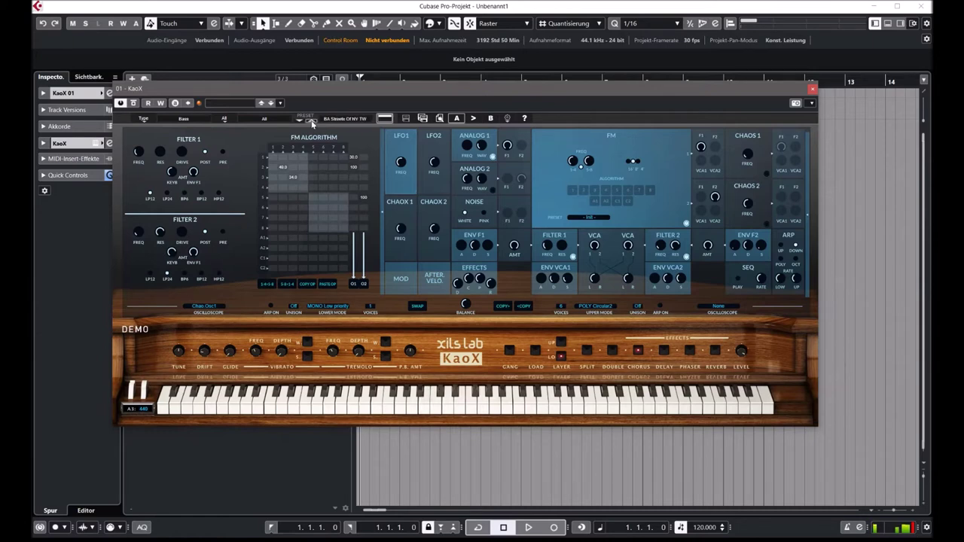
click(311, 122)
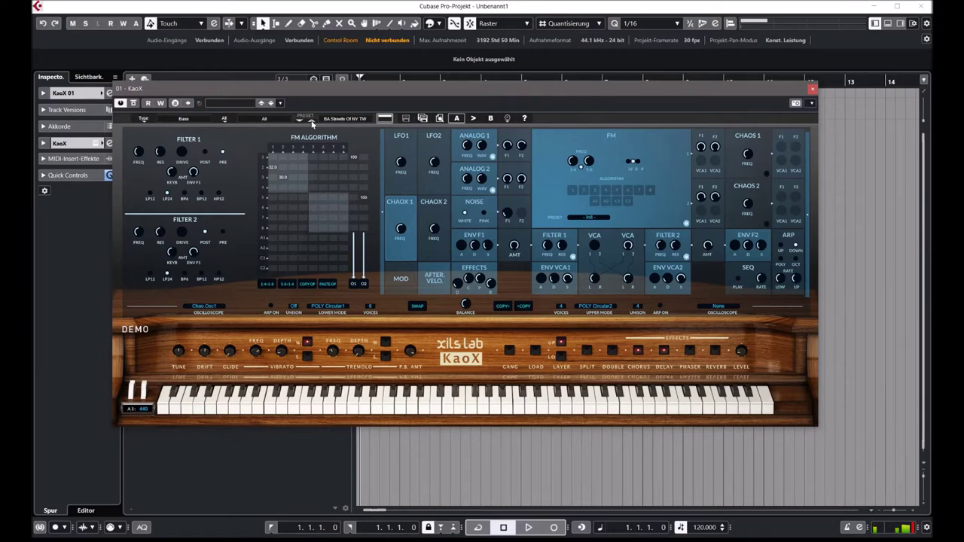
click(312, 122)
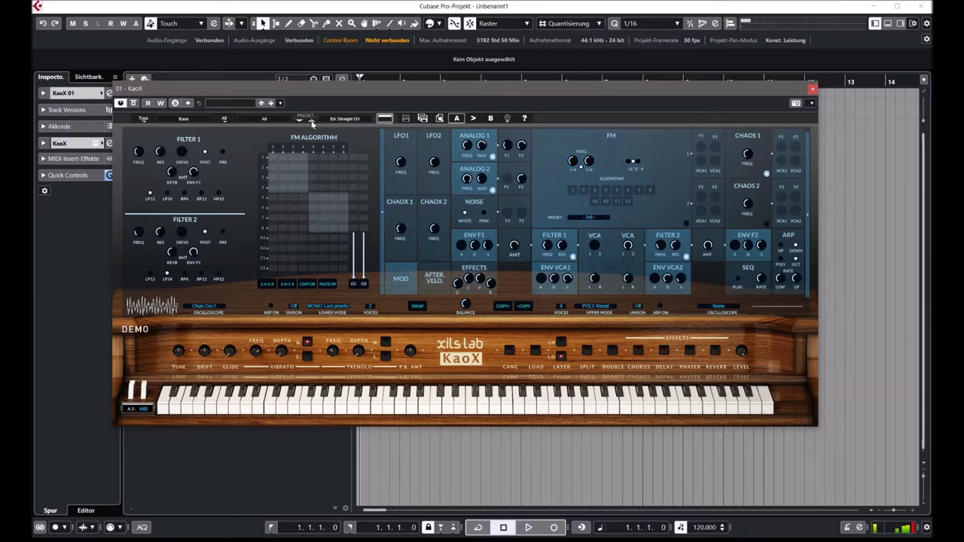
click(312, 121)
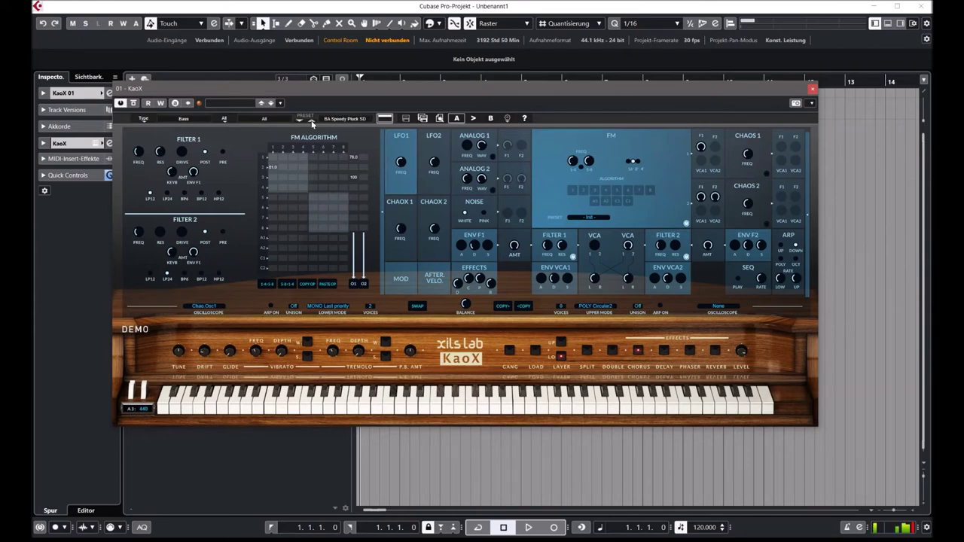
click(312, 122)
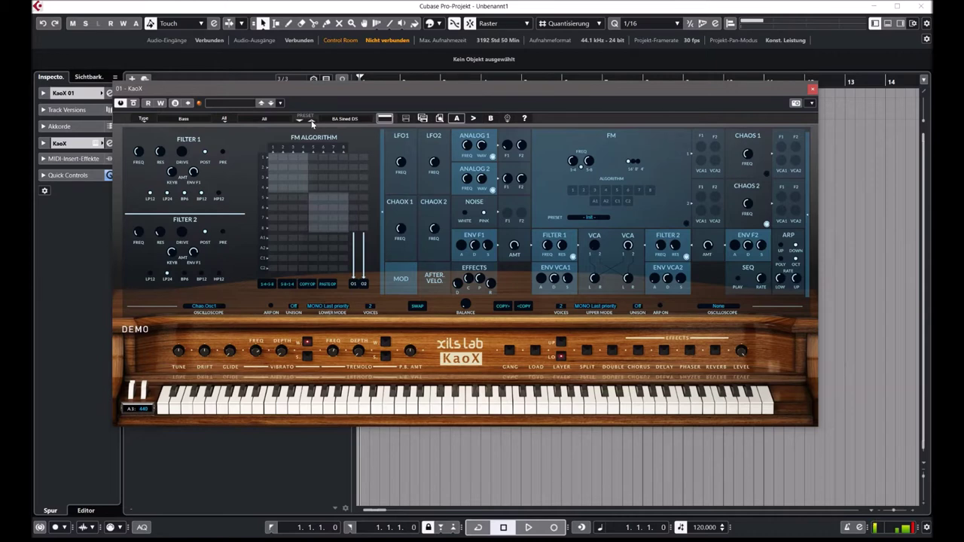
click(312, 122)
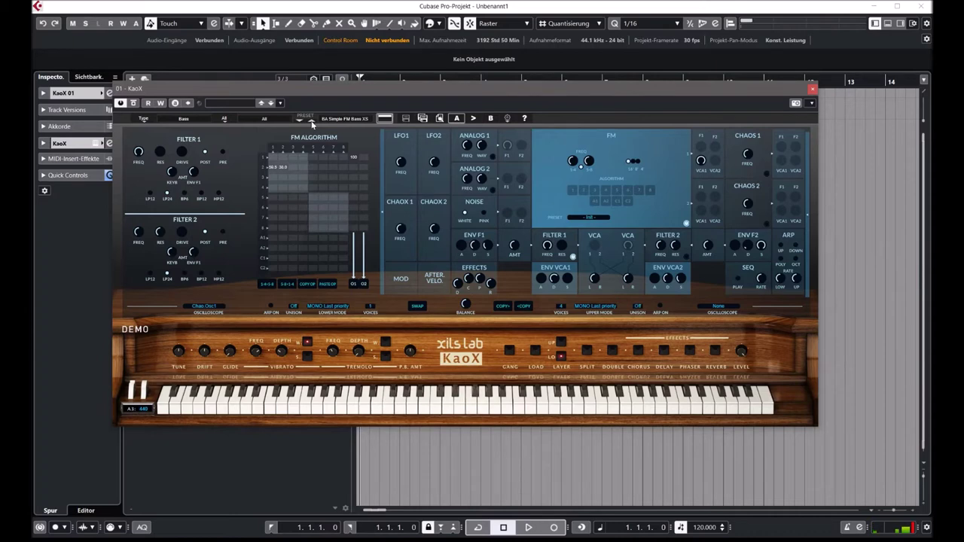
click(313, 122)
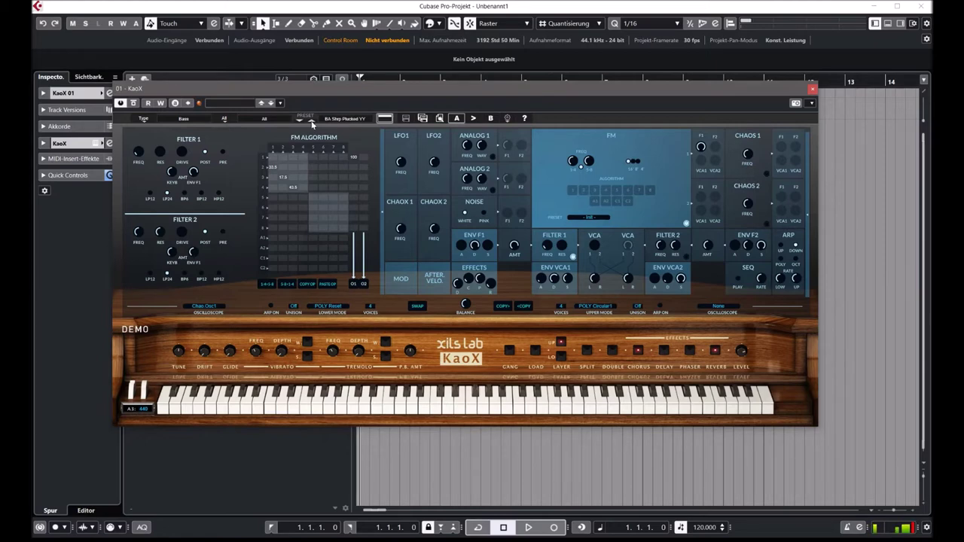
click(312, 123)
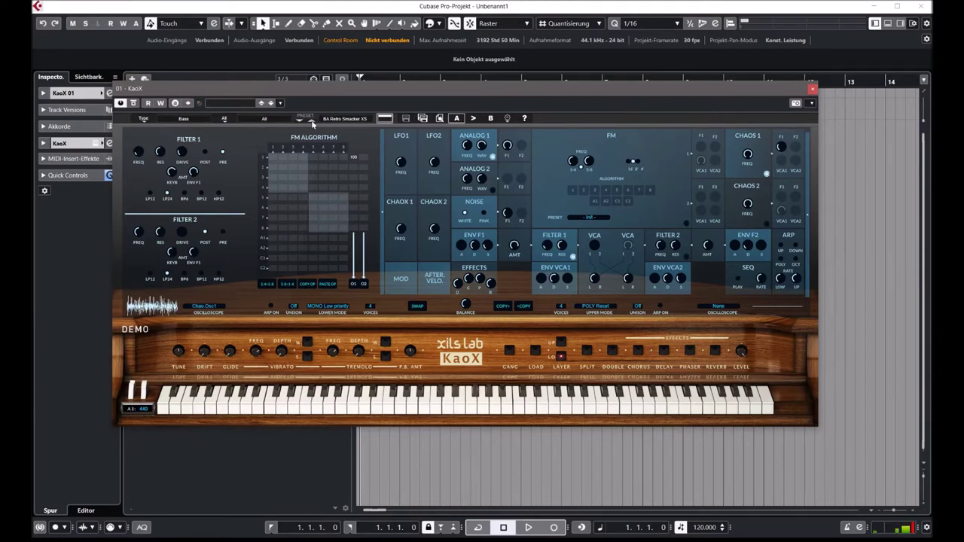
click(313, 123)
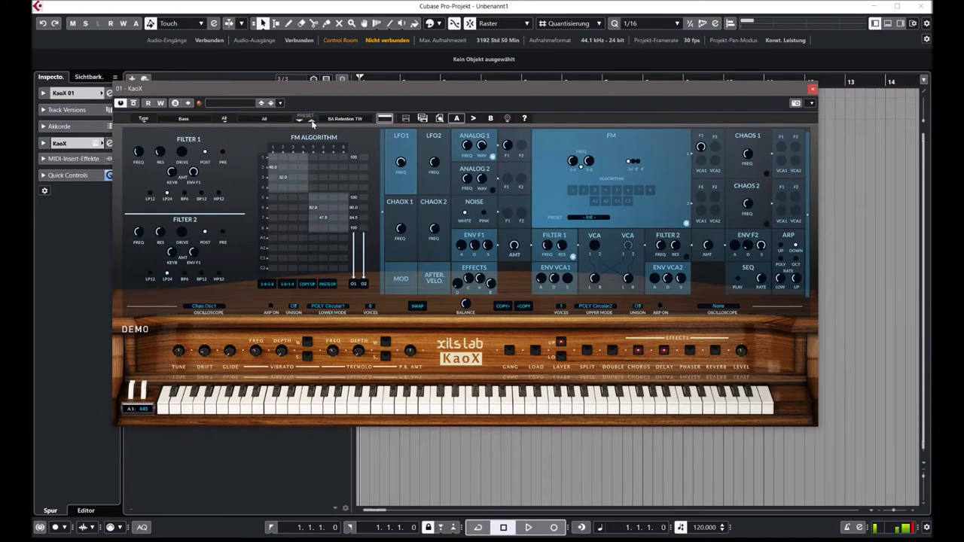
click(312, 123)
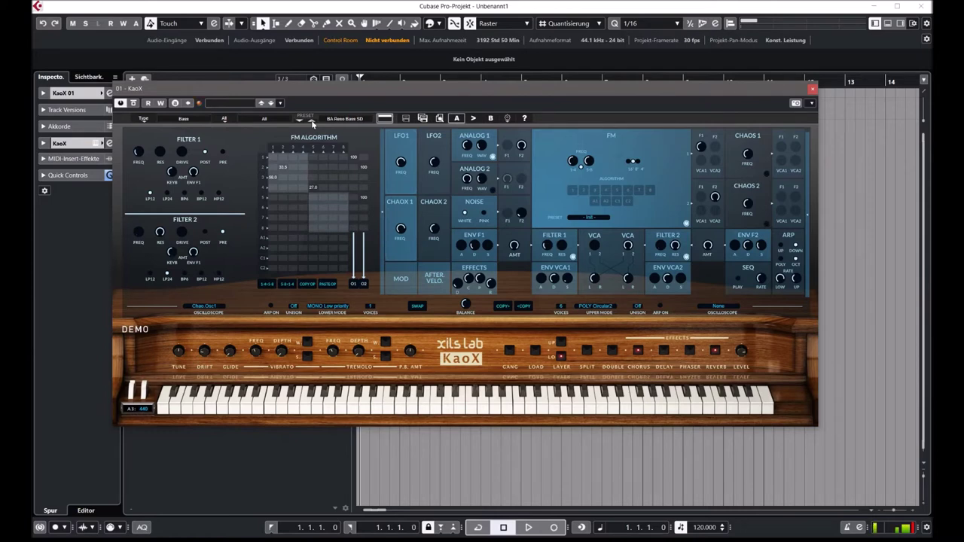
click(312, 123)
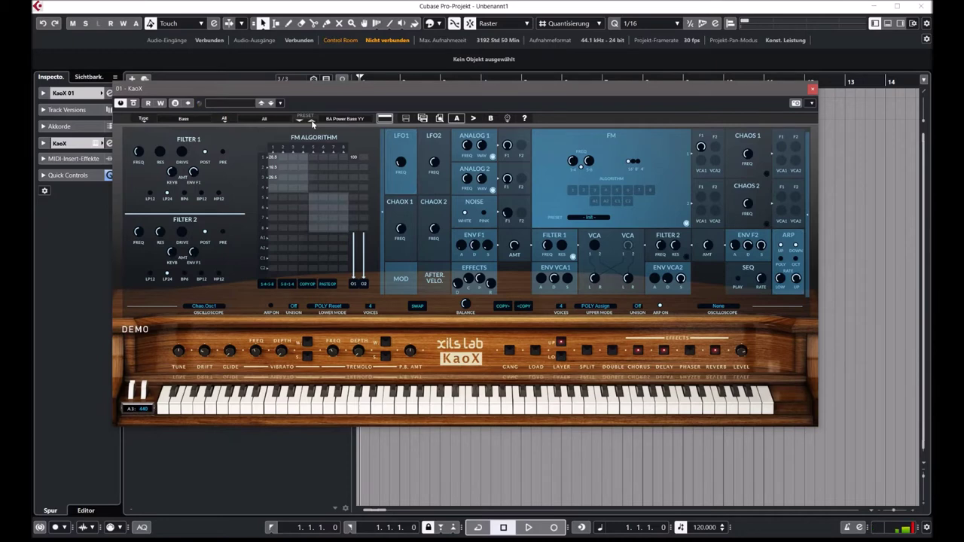
Load the ARP Additive Arp SD preset from the ARP category's full list
click(183, 119)
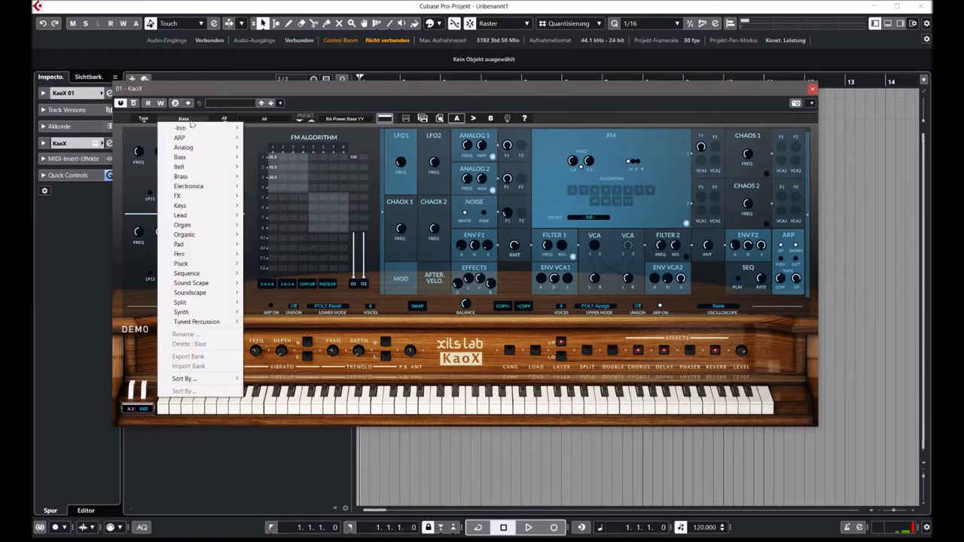
mouse_move(188, 138)
mouse_move(267, 140)
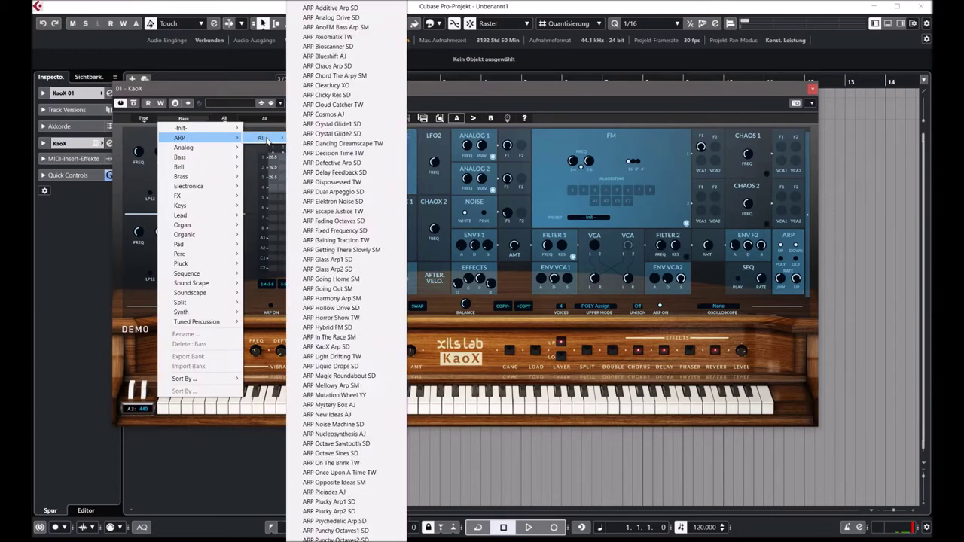
click(349, 8)
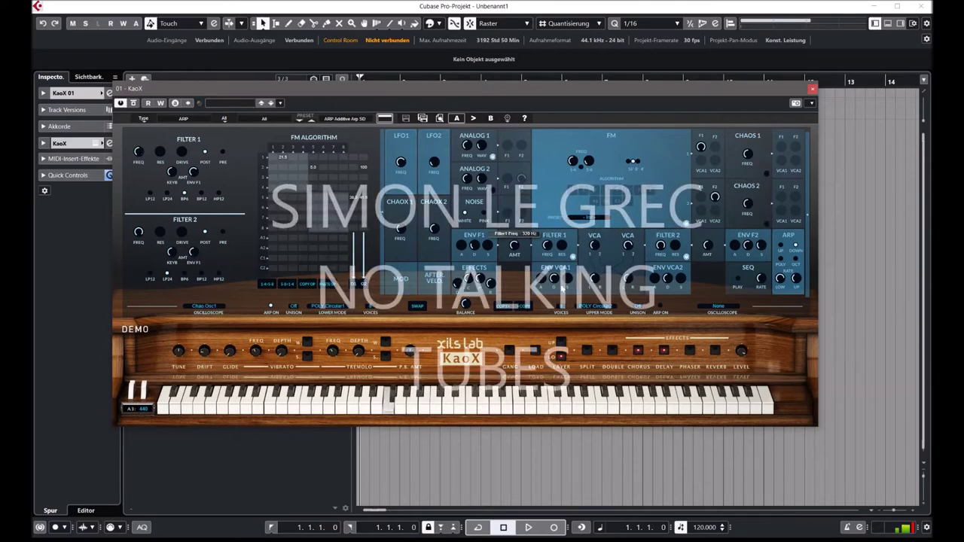
Load the ARP AnoFM Bass Arp SM preset from the ARP preset list
click(311, 120)
click(329, 120)
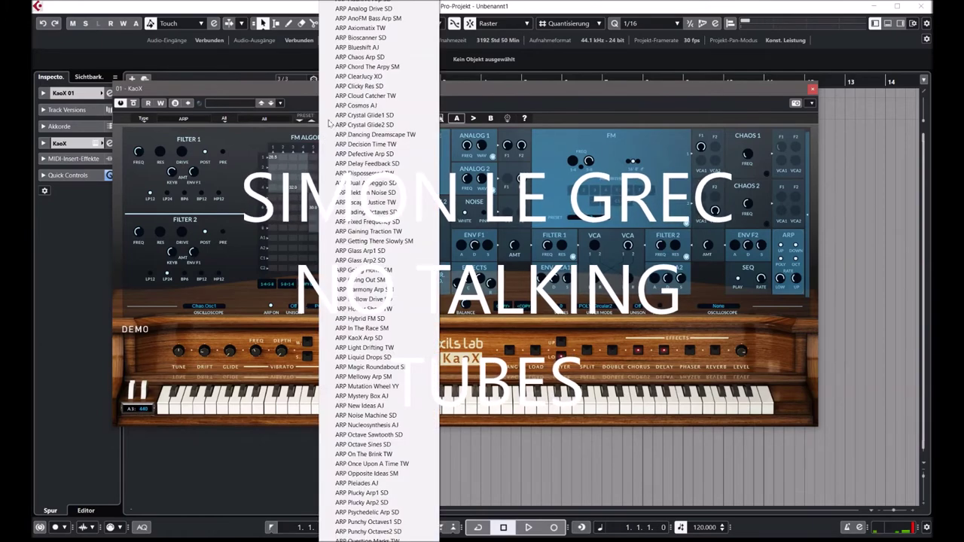
click(446, 96)
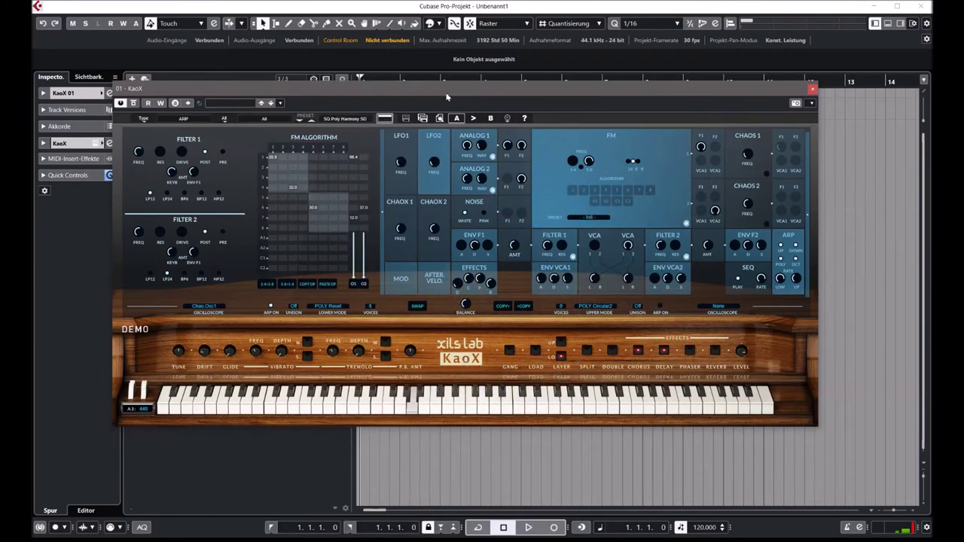
click(311, 121)
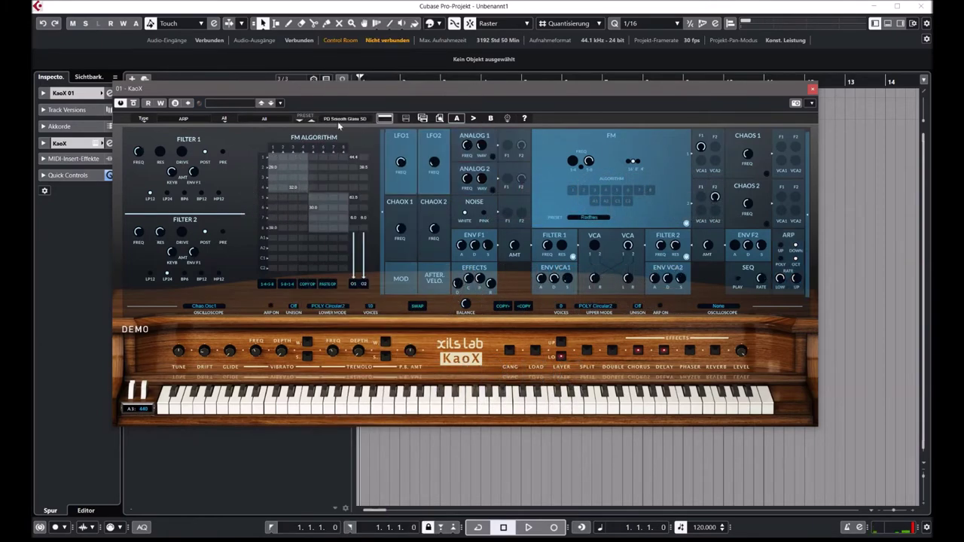
click(332, 120)
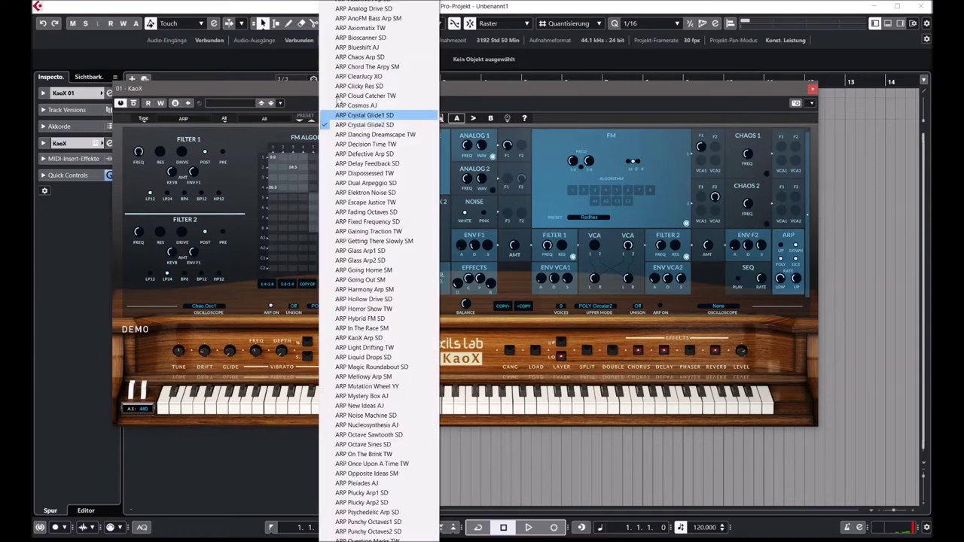
click(361, 22)
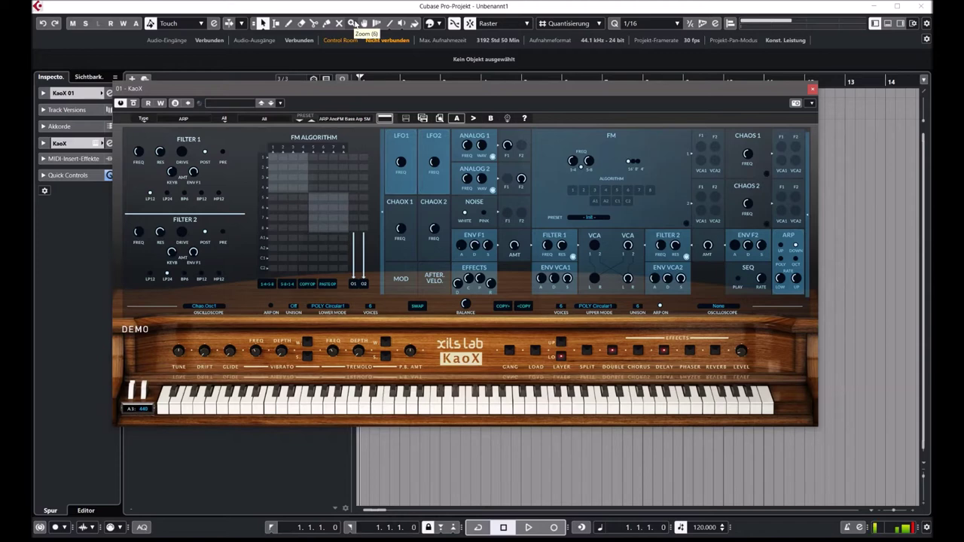
Advance to the ARP Axiomatix TW preset and turn on its reverb effect
mouse_move(547, 246)
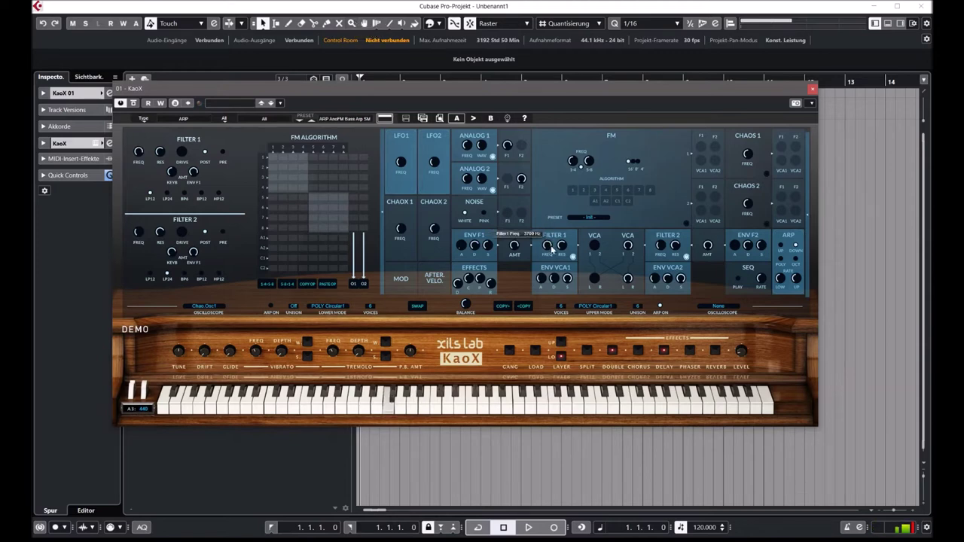
click(299, 122)
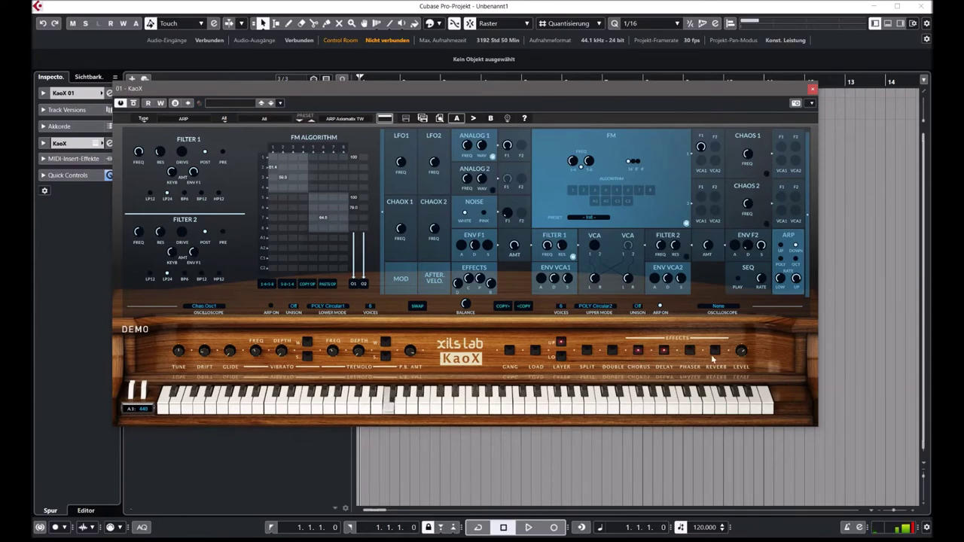
mouse_move(747, 357)
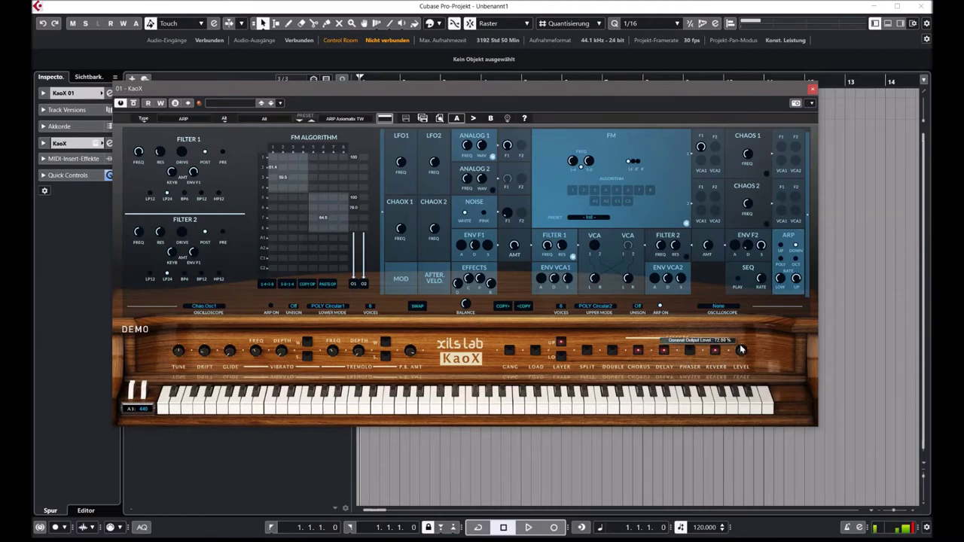
Load the ARP Bioscanner SD preset and inspect its envelope settings and the available FM presets
click(300, 122)
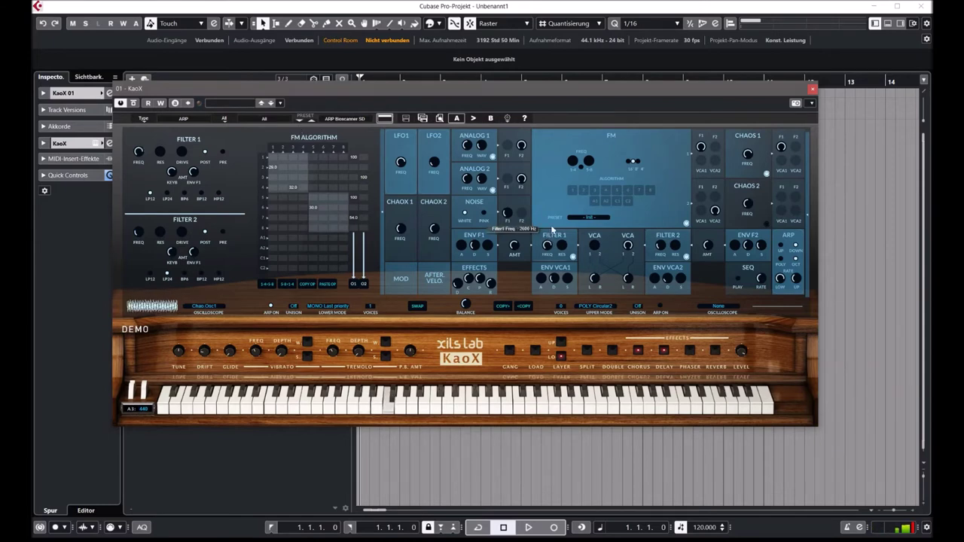
click(554, 260)
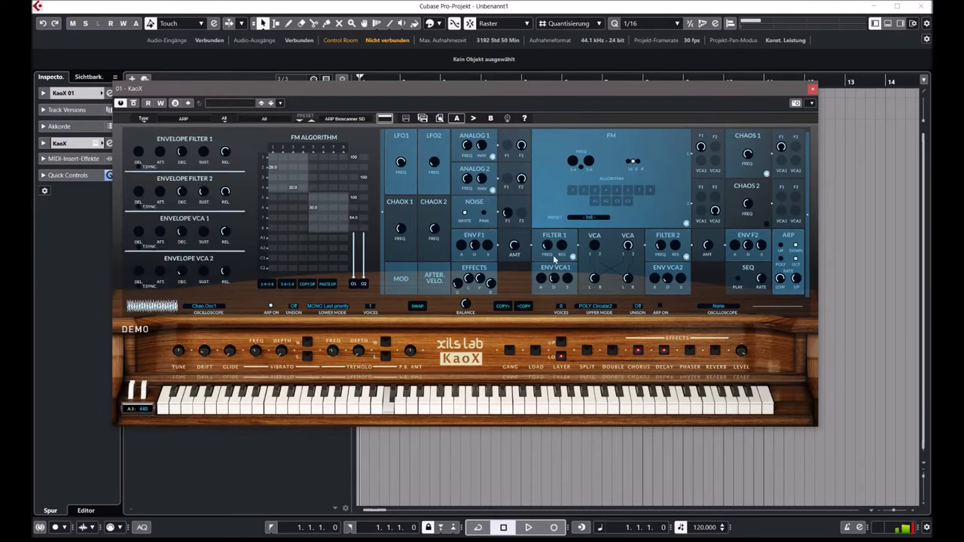
click(590, 218)
mouse_move(588, 226)
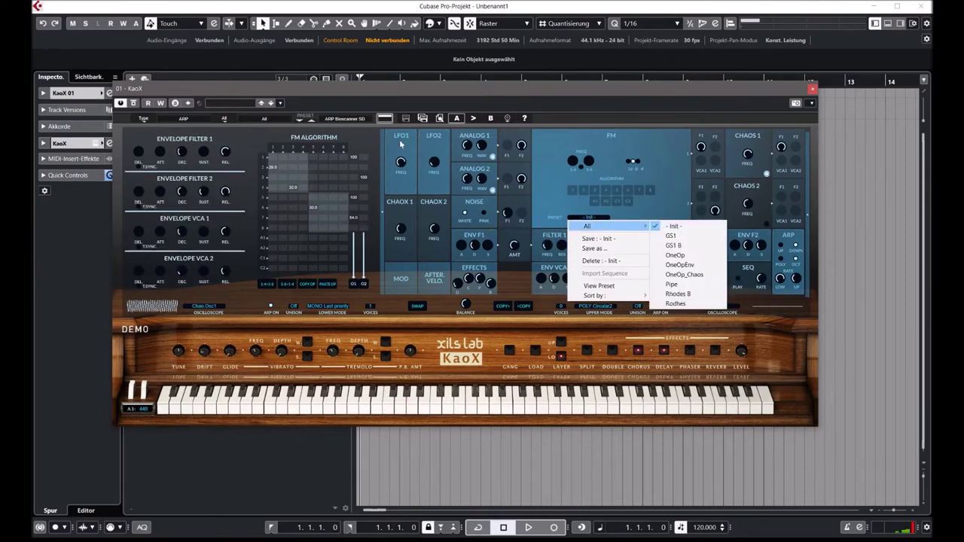
Close the FM preset list and advance through ARP Chaos Arp SD to the ARP Chord The Arpy SM preset
click(301, 122)
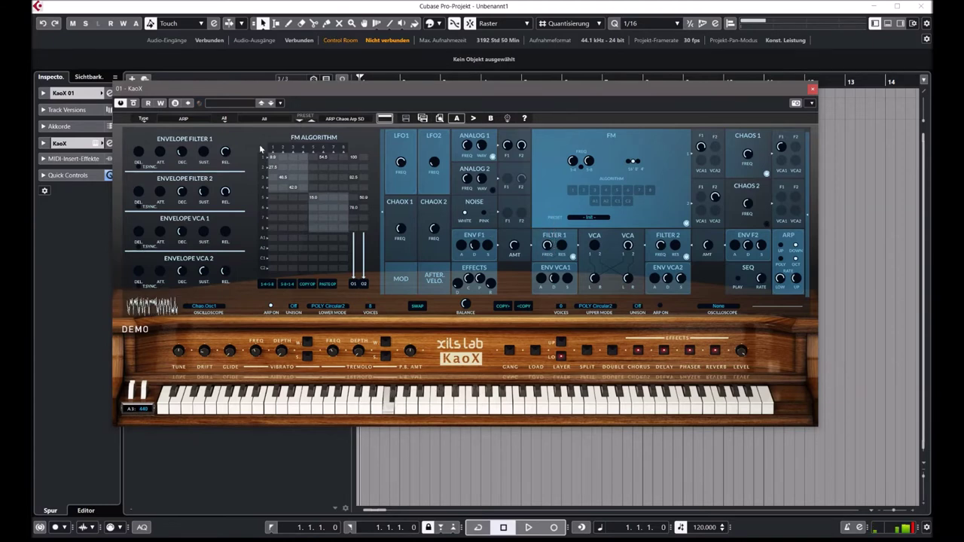
click(299, 120)
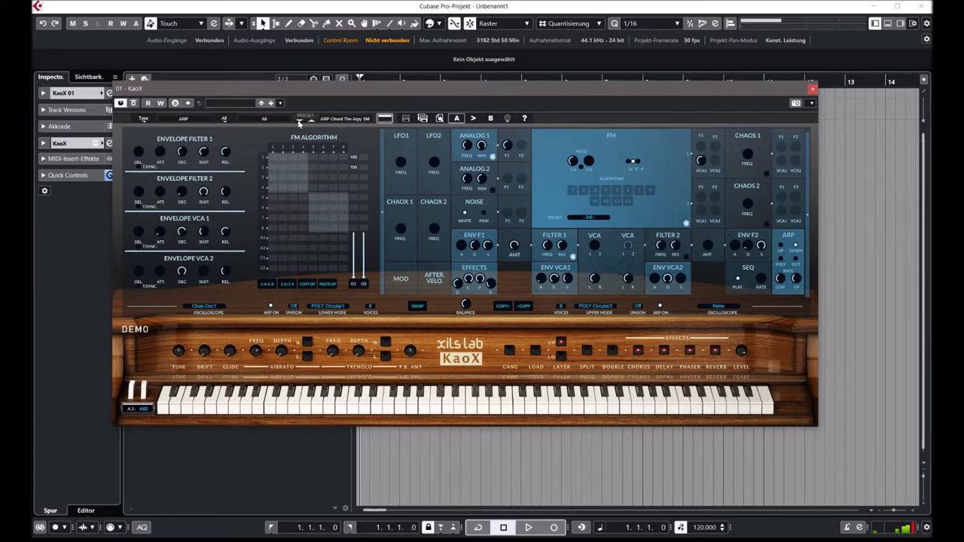
Advance through ARP ClearJucy XO and ARP Clicky Res SD to ARP Cloud Catcher TW and raise its Filter 1 frequency
click(299, 121)
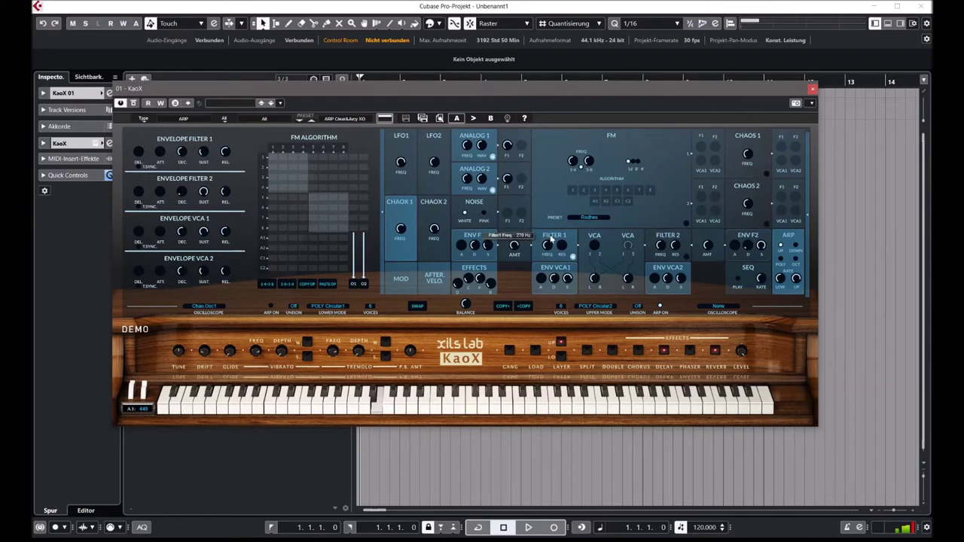
mouse_move(547, 245)
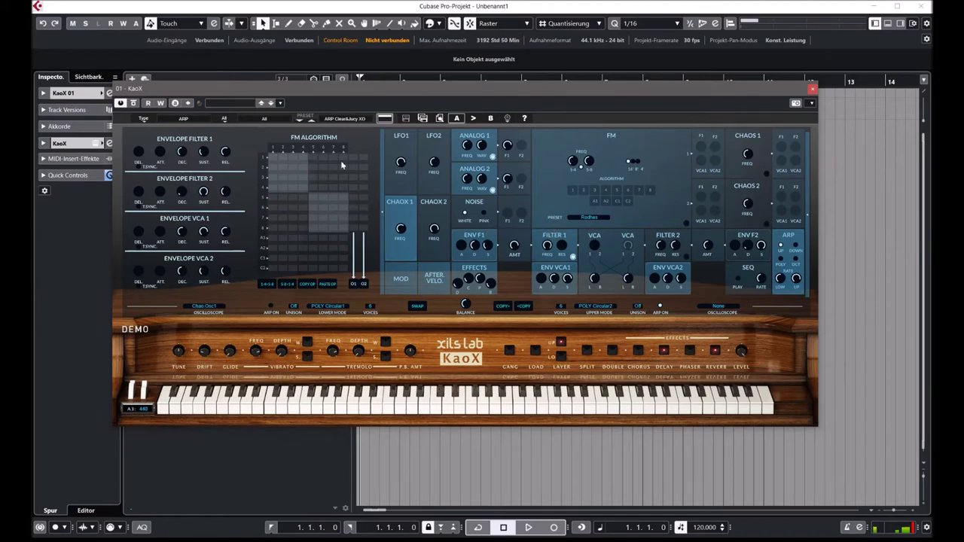
click(299, 123)
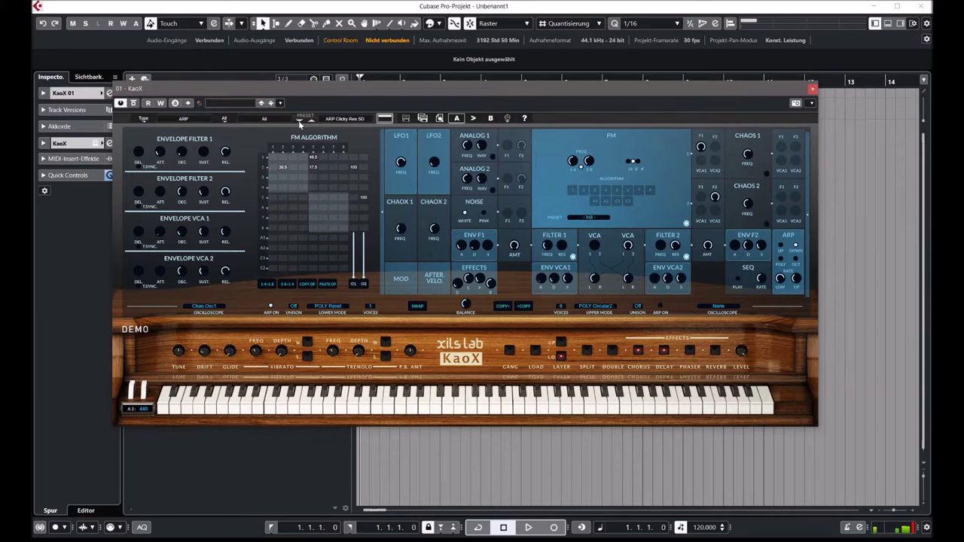
click(300, 119)
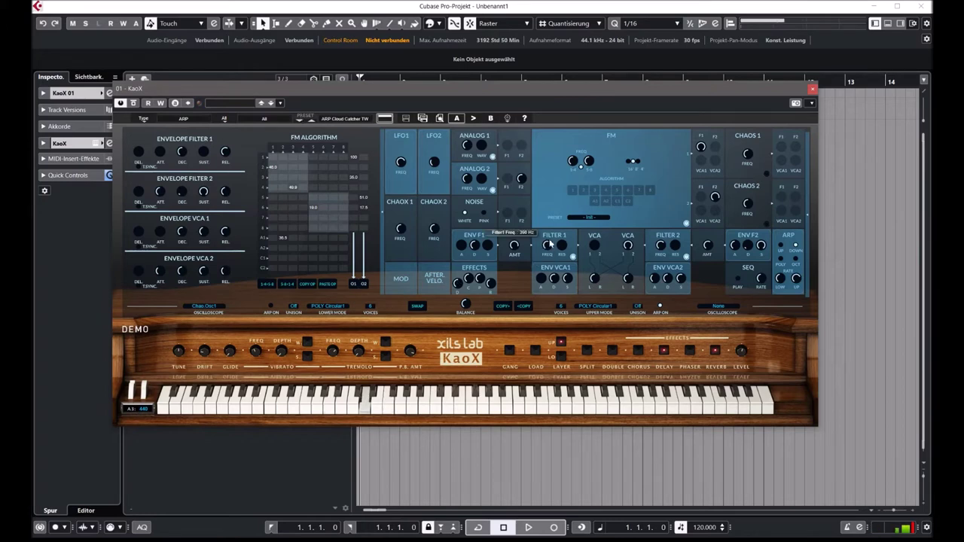
drag(549, 226, 546, 207)
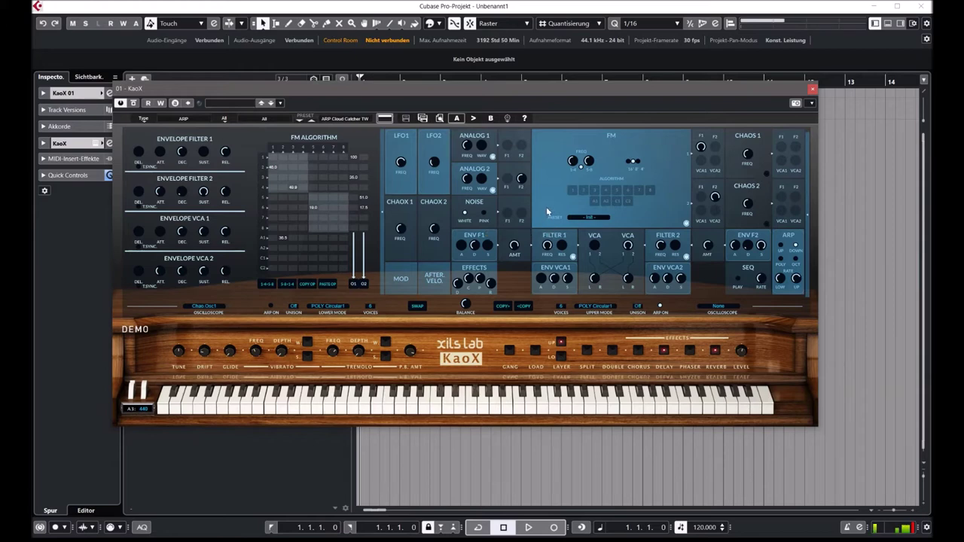
Advance through ARP Cosmos AJ and ARP Crystal Glide1 SD to ARP Crystal Glide2 SD and load the ARP Mystery Box AJ preset
click(299, 121)
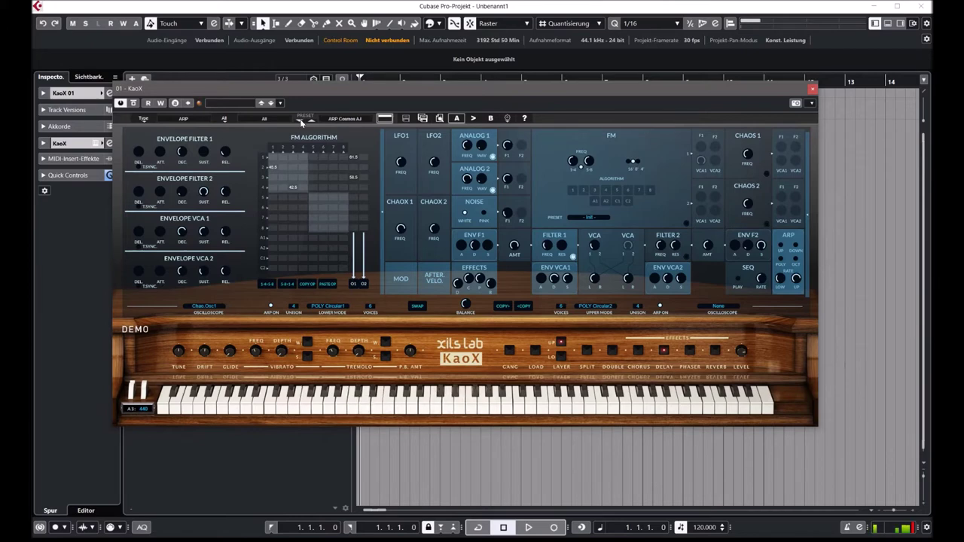
click(300, 121)
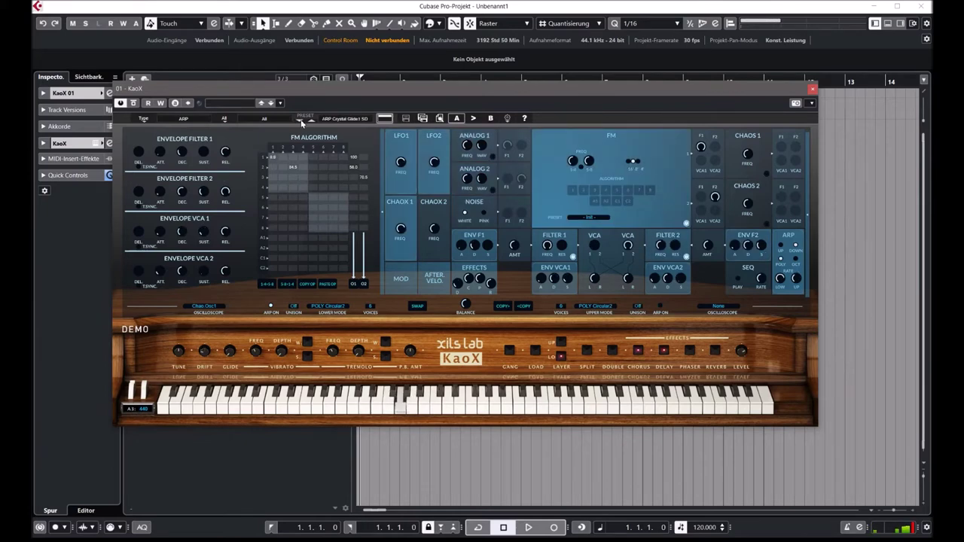
click(301, 123)
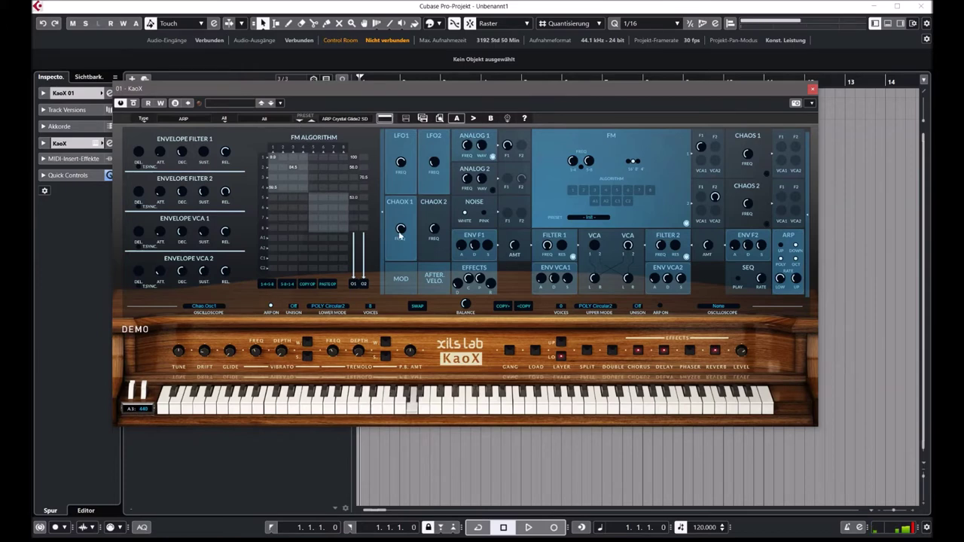
click(338, 119)
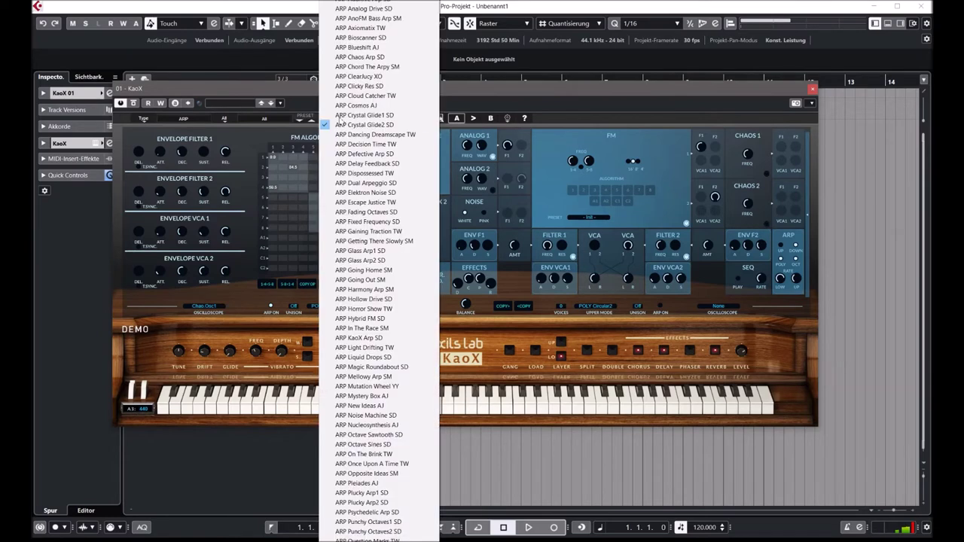
click(351, 395)
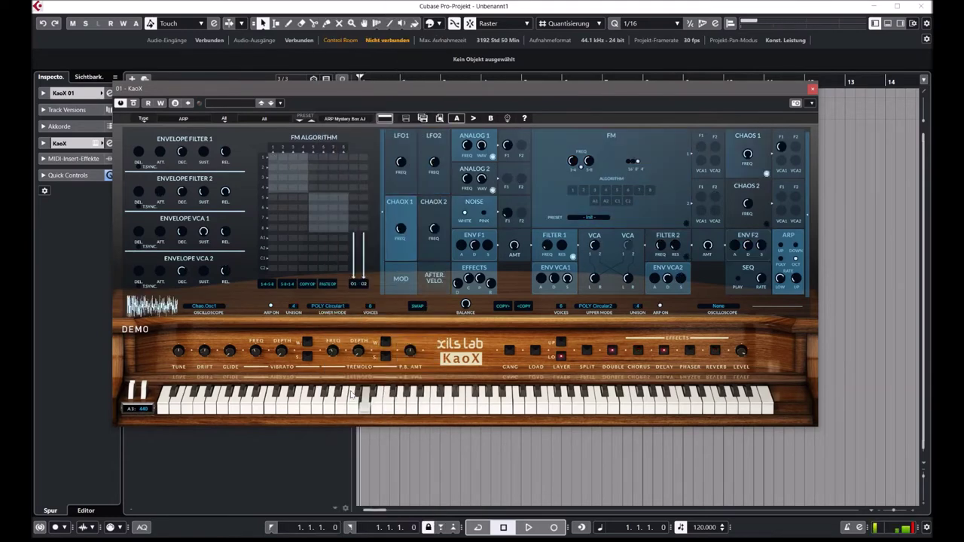
Load the ARP Opposite Ideas SM preset and raise its Filter 1 frequency to about 15050 Hz
click(333, 122)
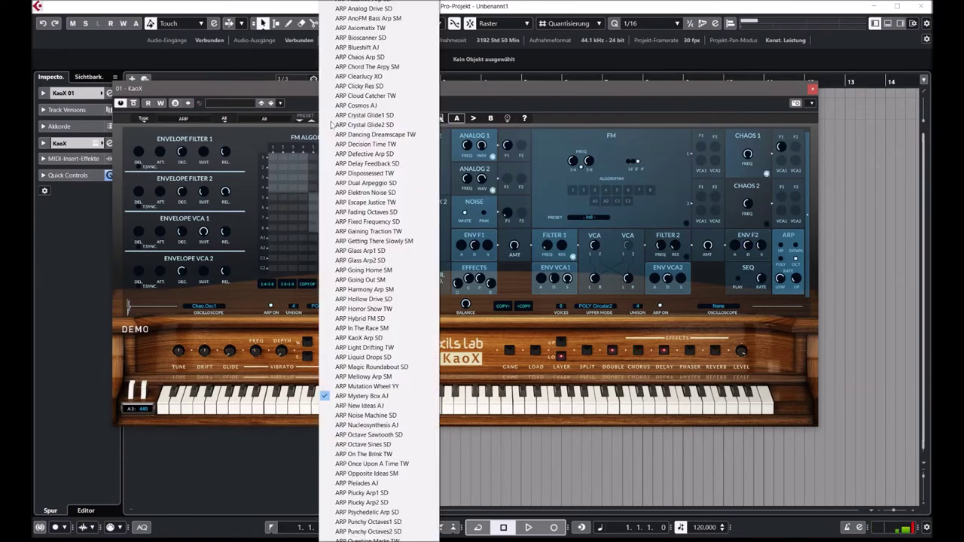
click(356, 474)
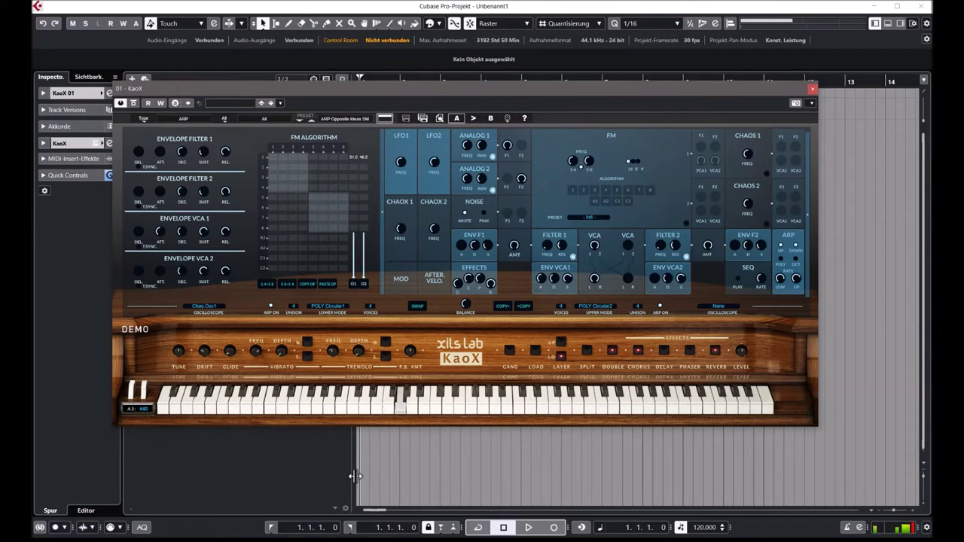
drag(550, 247, 551, 193)
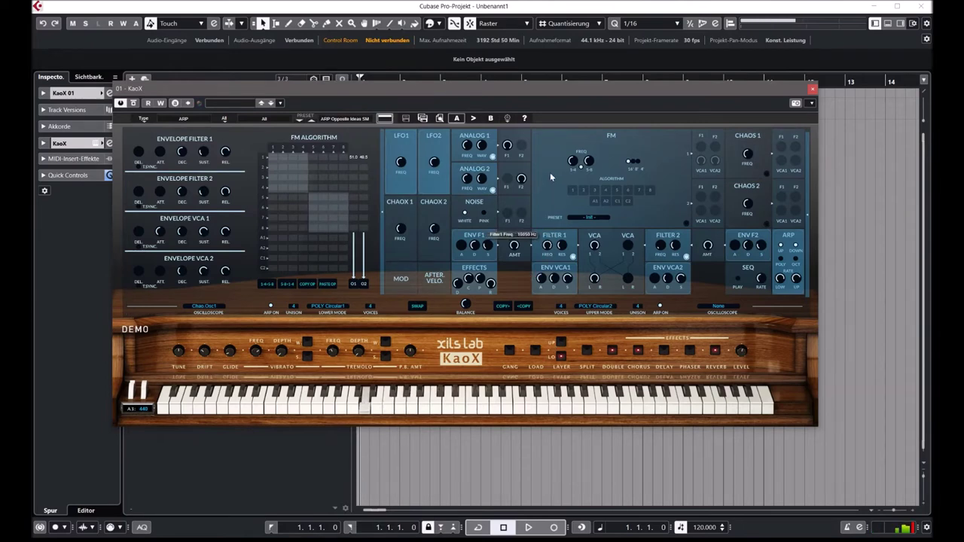
Browse the preset categories and load BR Abrassive YY from the Brass category
click(184, 121)
mouse_move(183, 159)
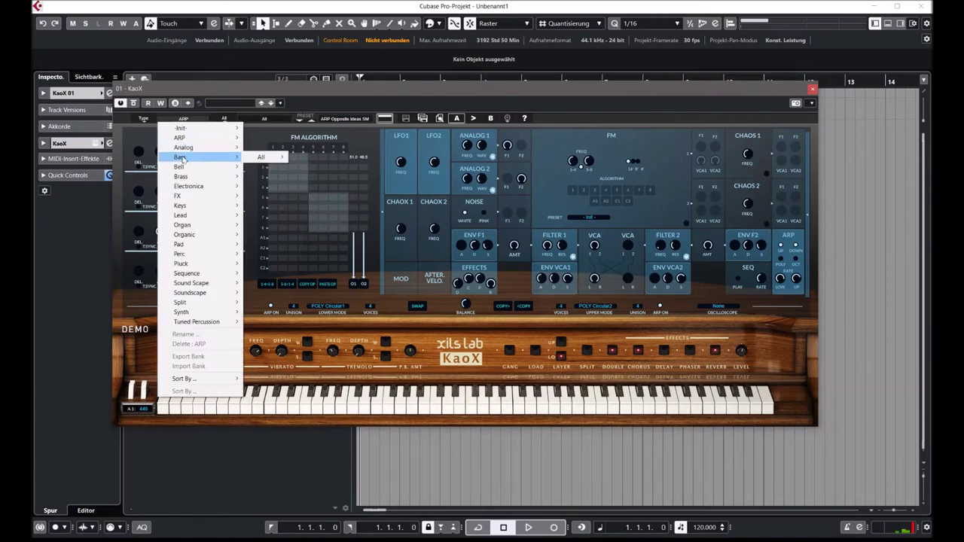
mouse_move(260, 149)
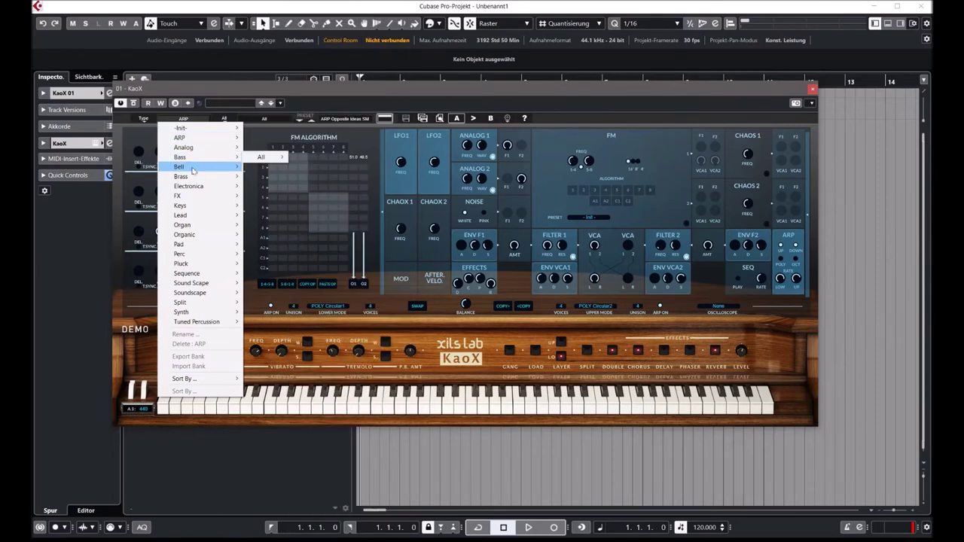
mouse_move(261, 168)
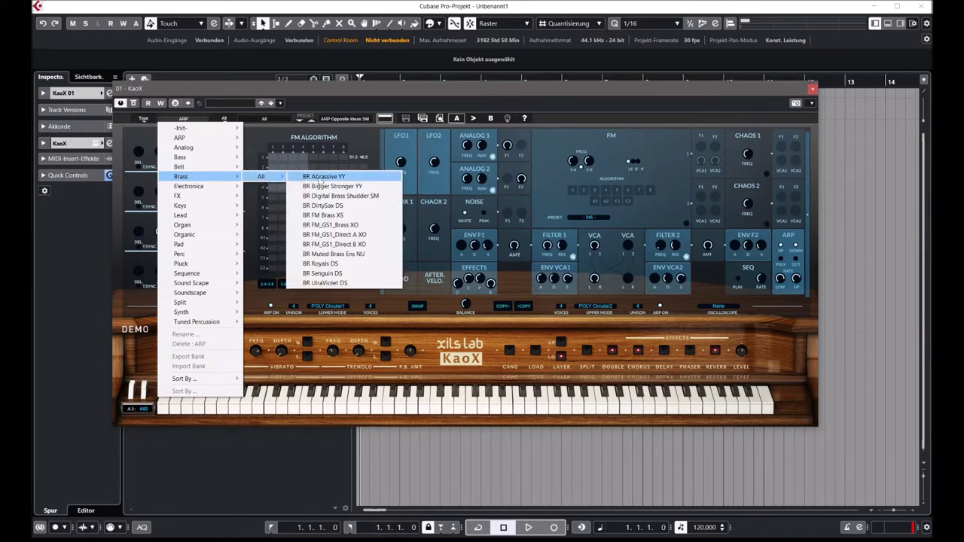
click(323, 177)
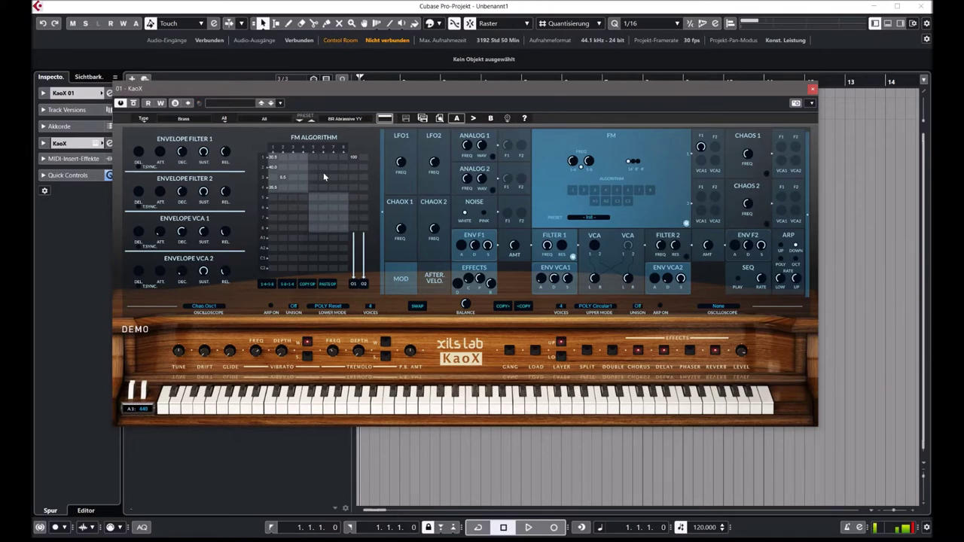
Advance to BR Bigger Stronger YY, then go back through BR Abrassive YY, BR UlraViolet DS and BR Senguin DS to BR Royals DS
click(301, 121)
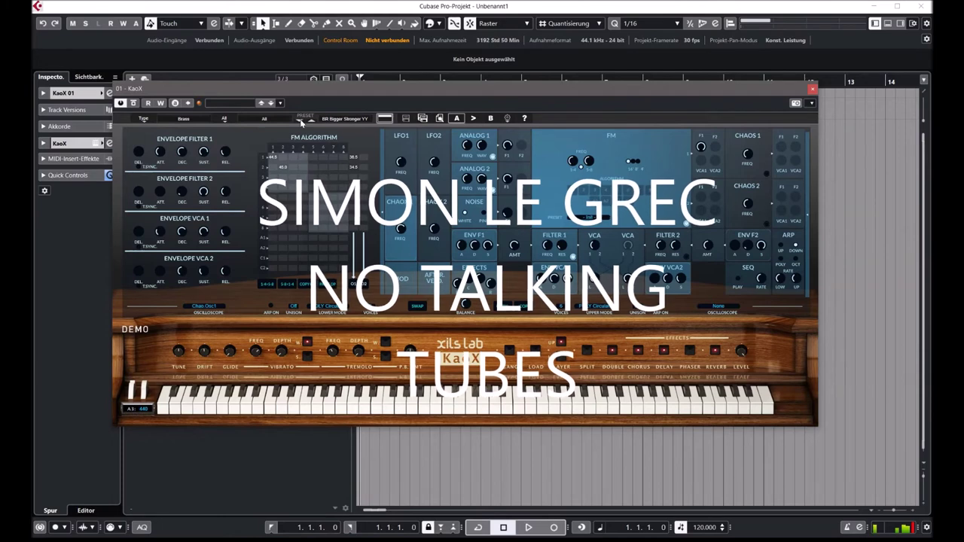
click(310, 121)
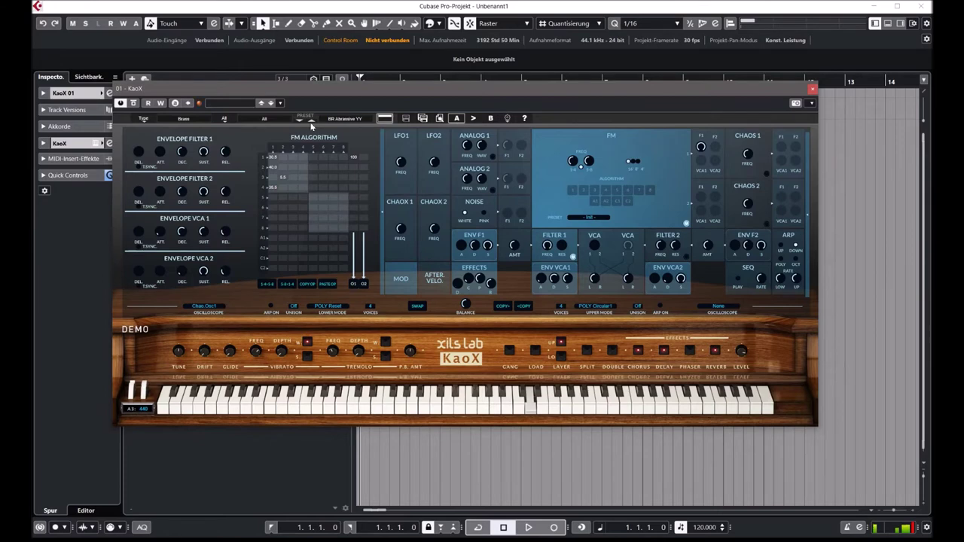
click(311, 123)
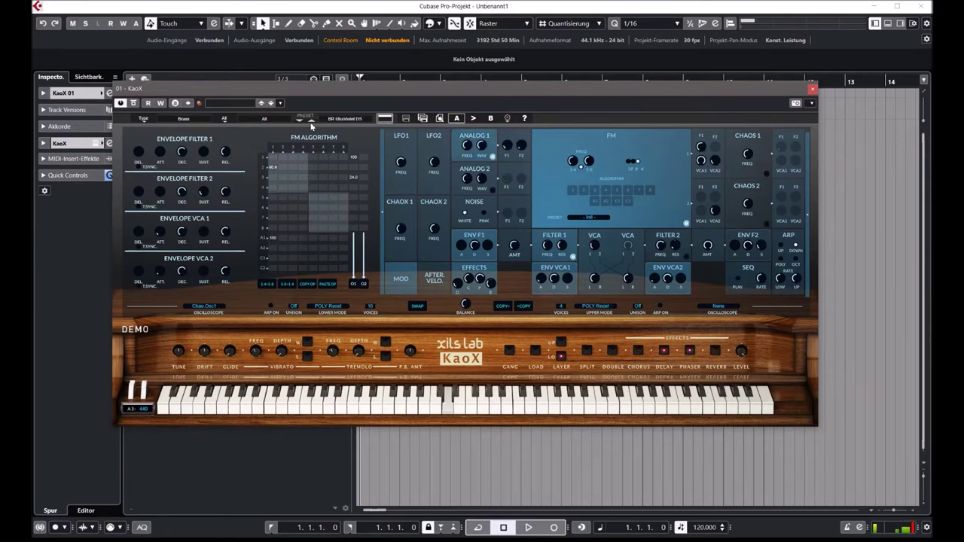
click(311, 123)
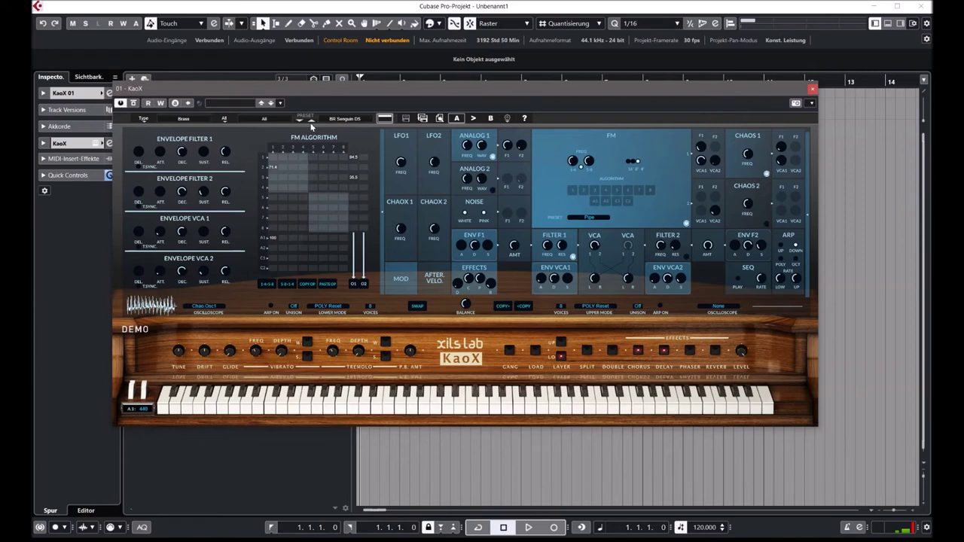
click(311, 123)
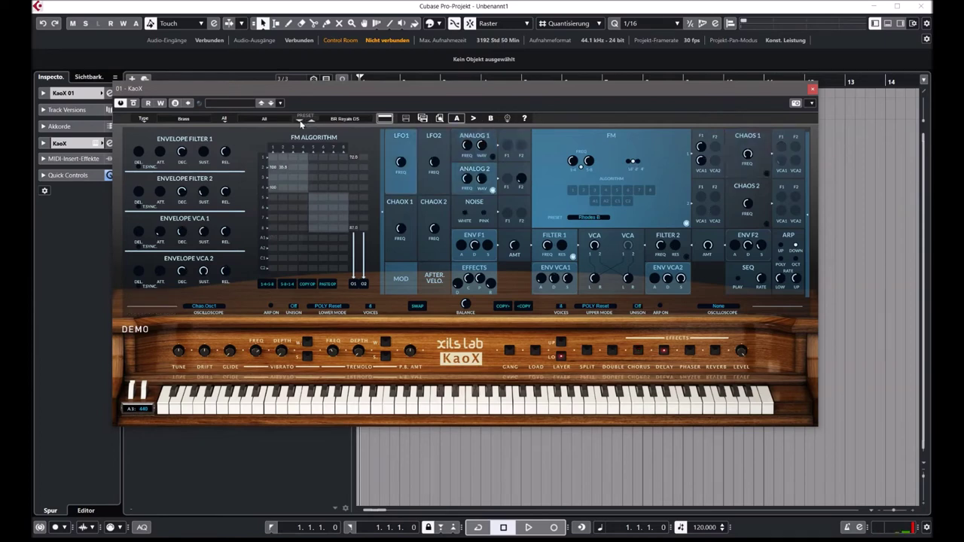
Advance to BR Senguin DS, then load BR UlraViolet DS and BR Muted Brass Ens NU from the Brass preset list
click(301, 123)
click(347, 119)
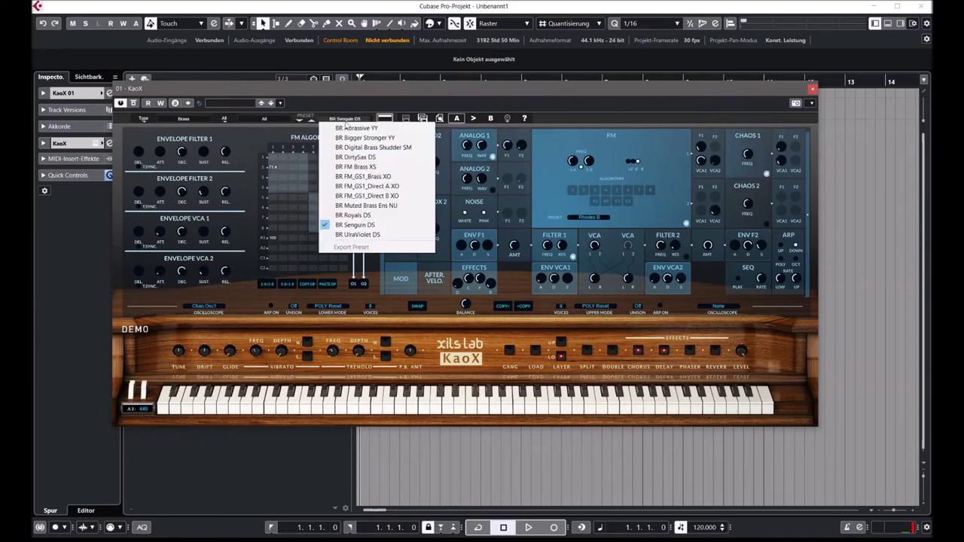
click(360, 235)
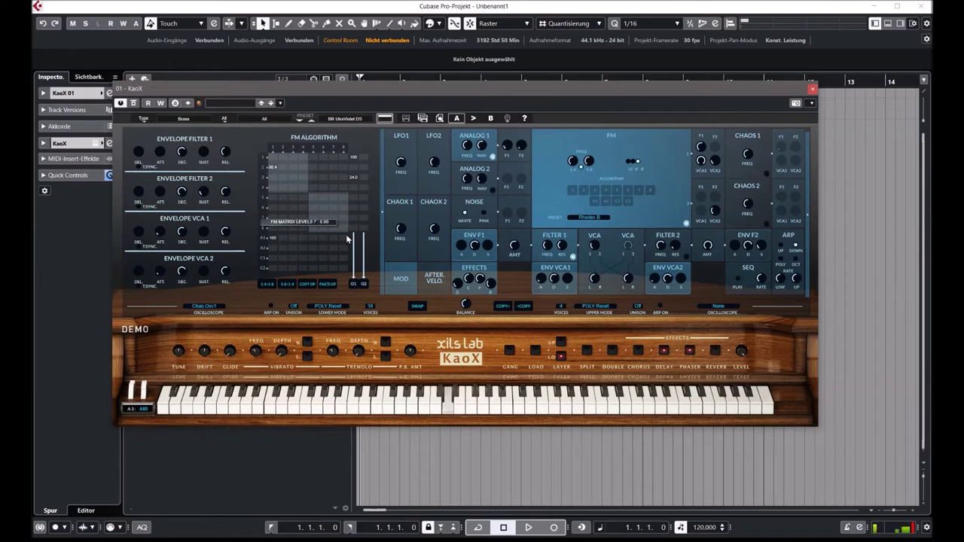
click(345, 118)
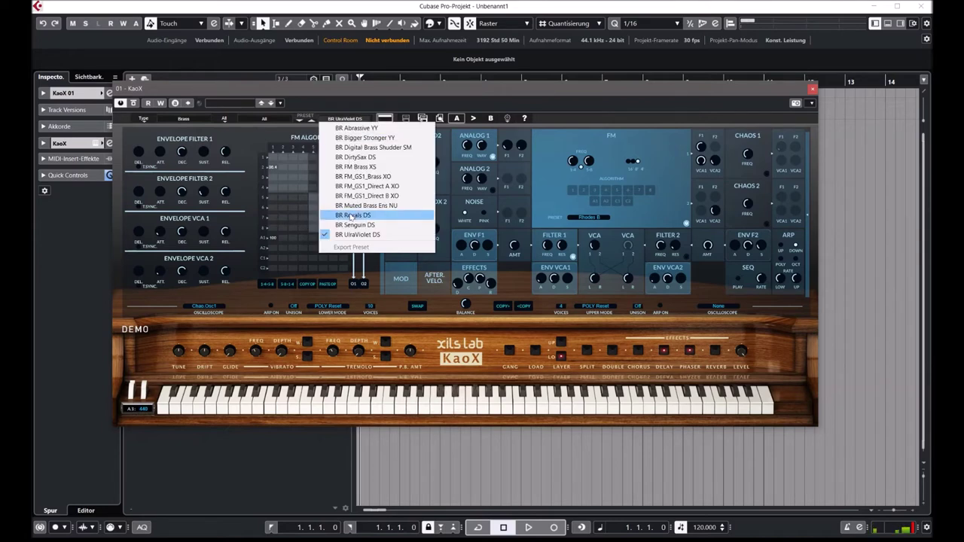
click(348, 204)
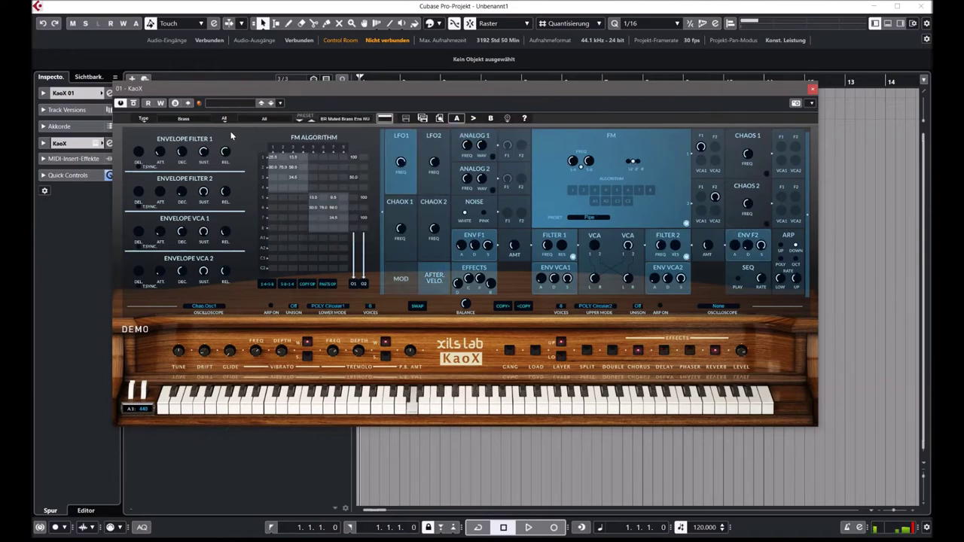
Load ARP Sagittarius AJ from the Electronica category and adjust its Filter 1 frequency
click(191, 118)
mouse_move(193, 186)
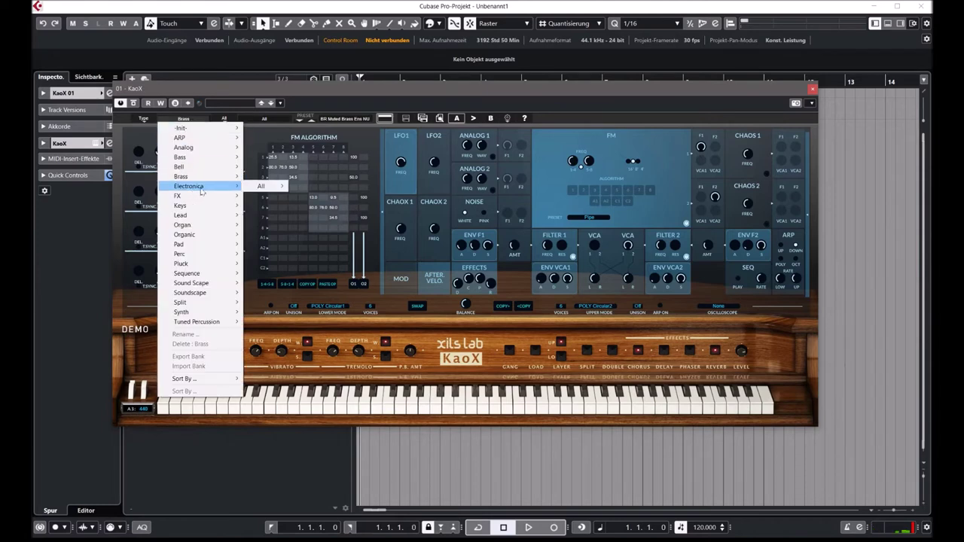
mouse_move(268, 187)
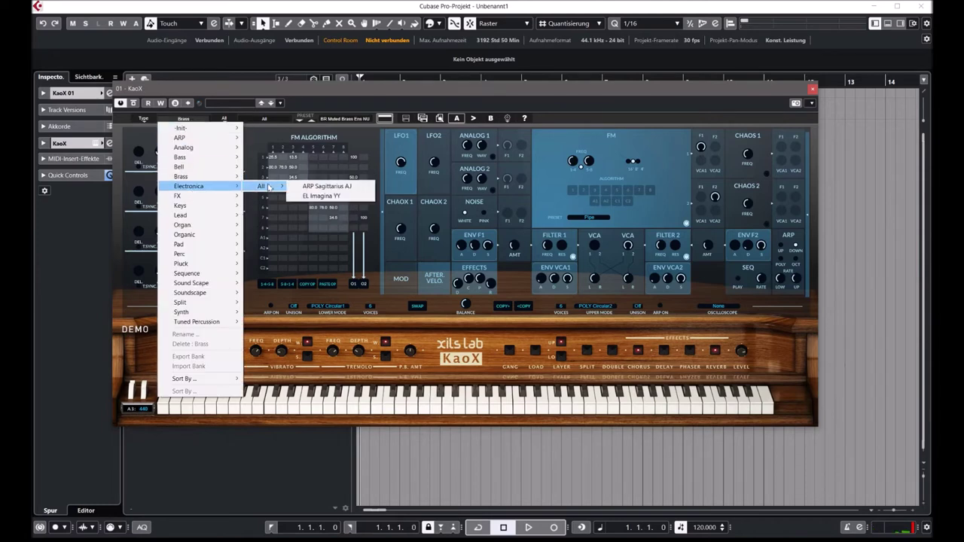
click(311, 189)
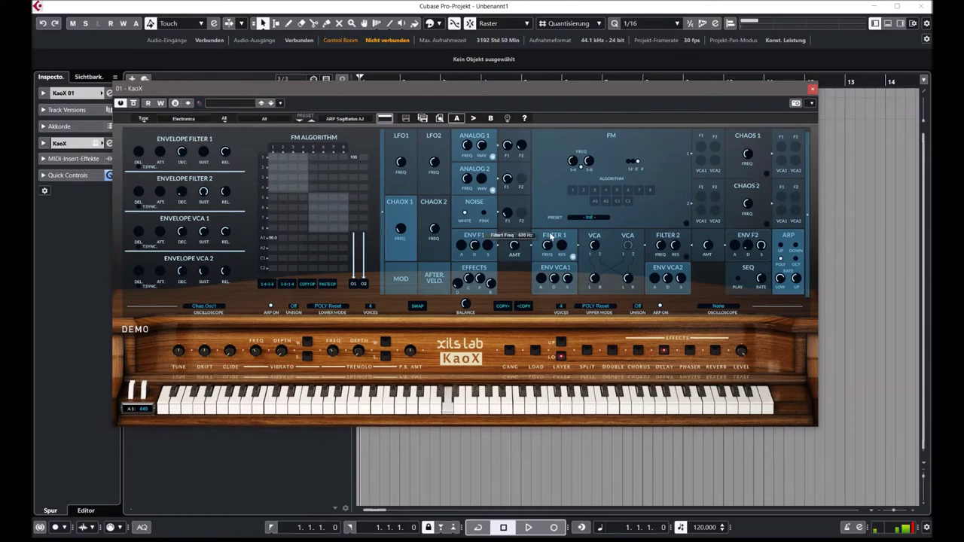
drag(550, 232, 561, 268)
Advance to the EL Imagina YY preset in the Electronica category
click(300, 122)
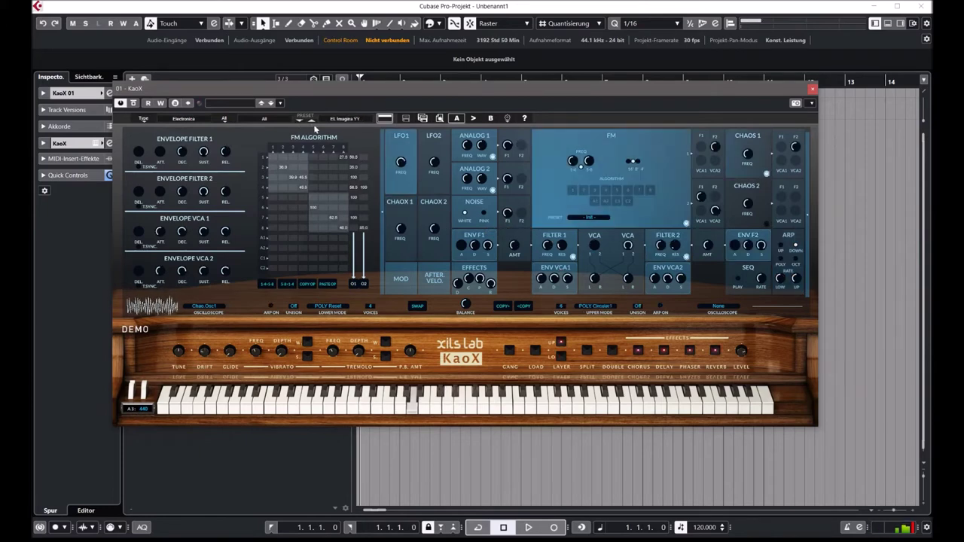
mouse_move(552, 247)
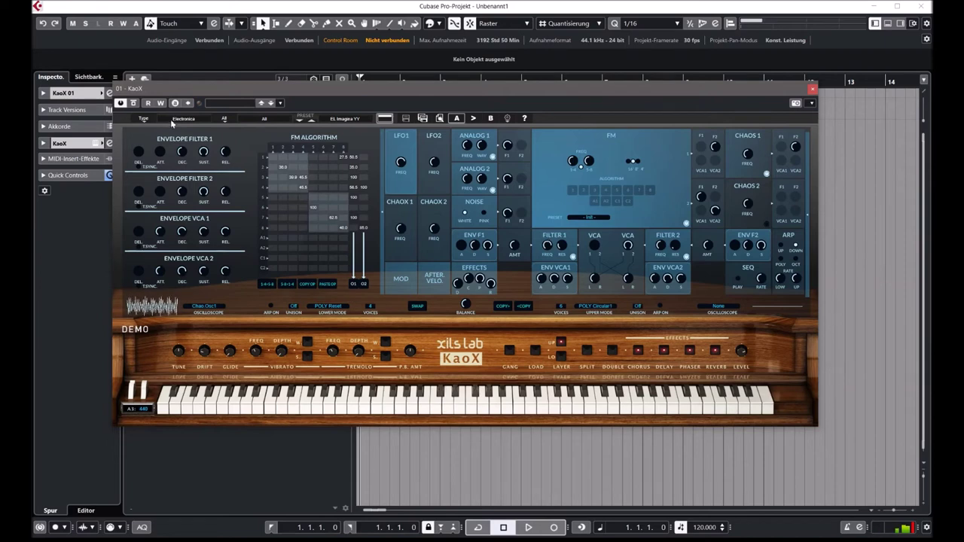
Load KEY Argon AJ from the Keys category and advance to the KEY Babylonia AJ preset
click(175, 119)
mouse_move(190, 198)
mouse_move(265, 199)
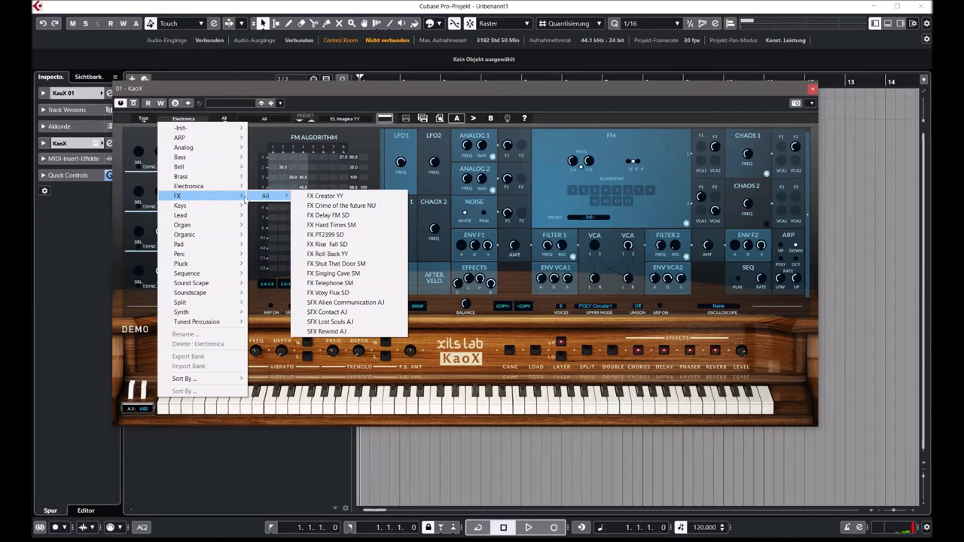
mouse_move(214, 208)
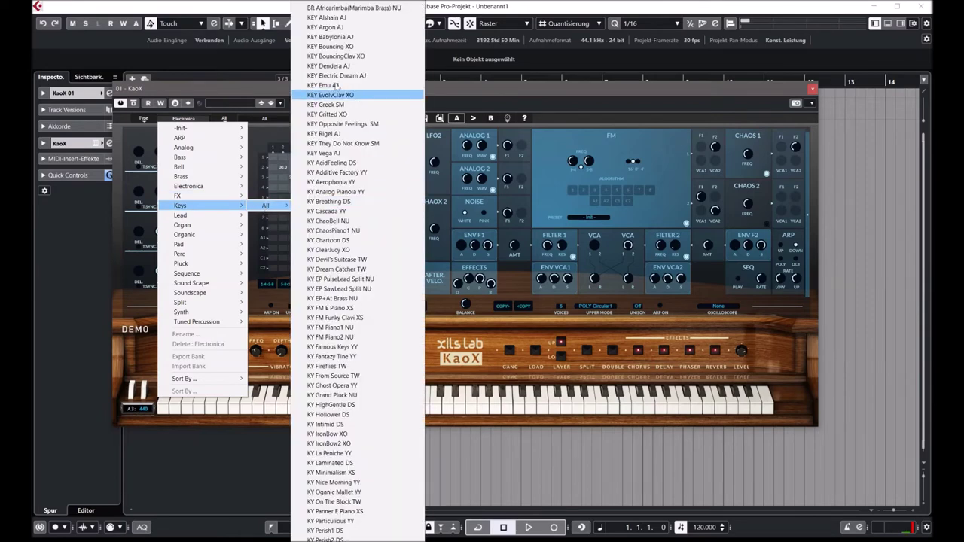
click(331, 27)
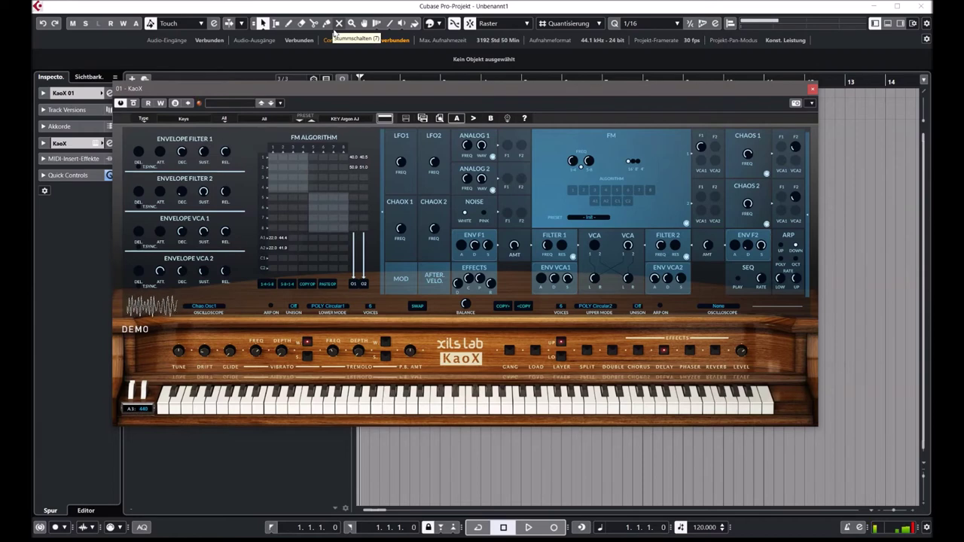
click(297, 120)
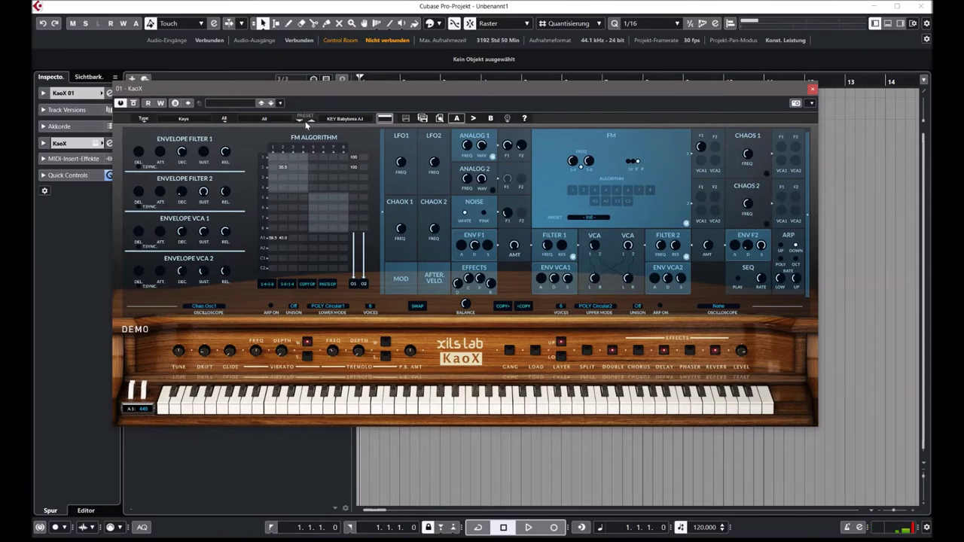
Step forward through the Keys presets from KEY Bouncing XO past KEY Dendera AJ, KEY Electric Dream AJ and KEY EvolvClav XO
click(300, 122)
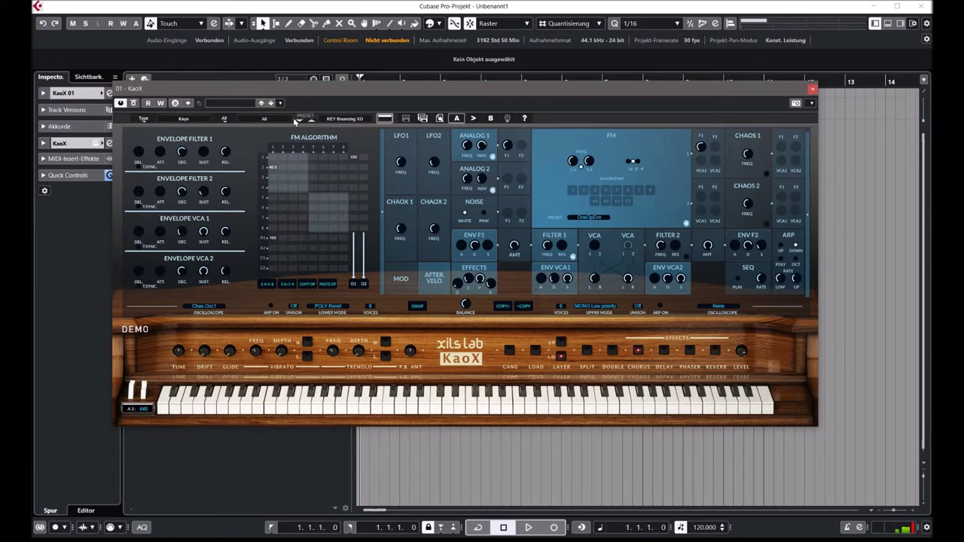
click(299, 122)
click(300, 121)
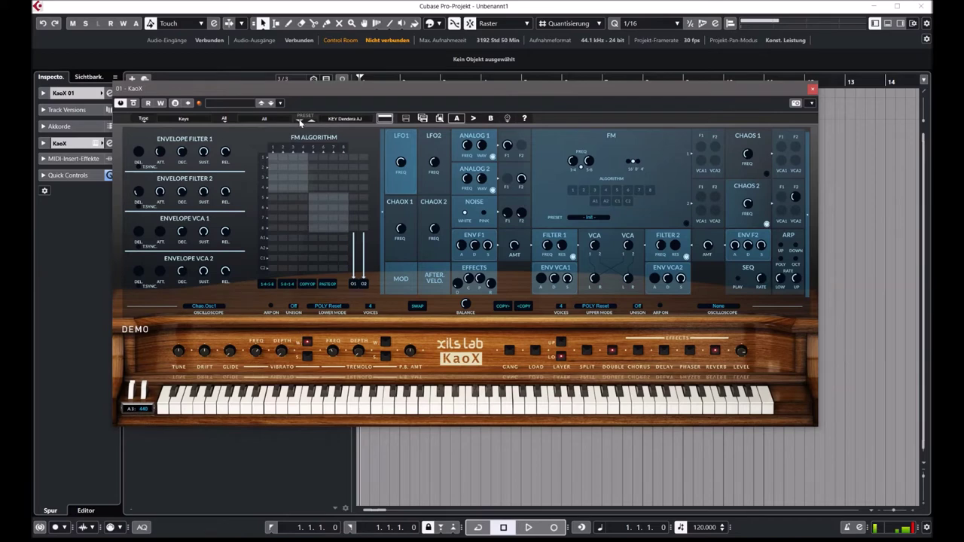
click(299, 121)
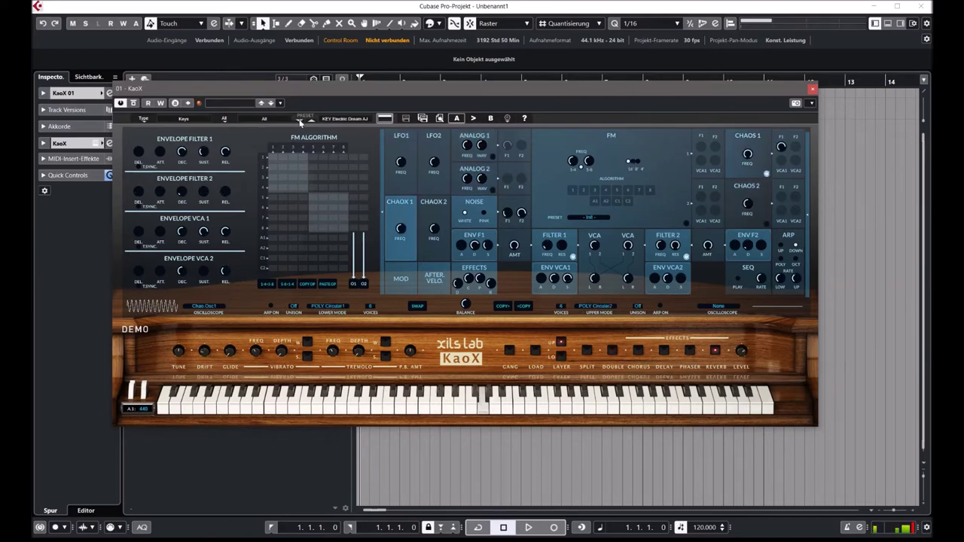
click(300, 121)
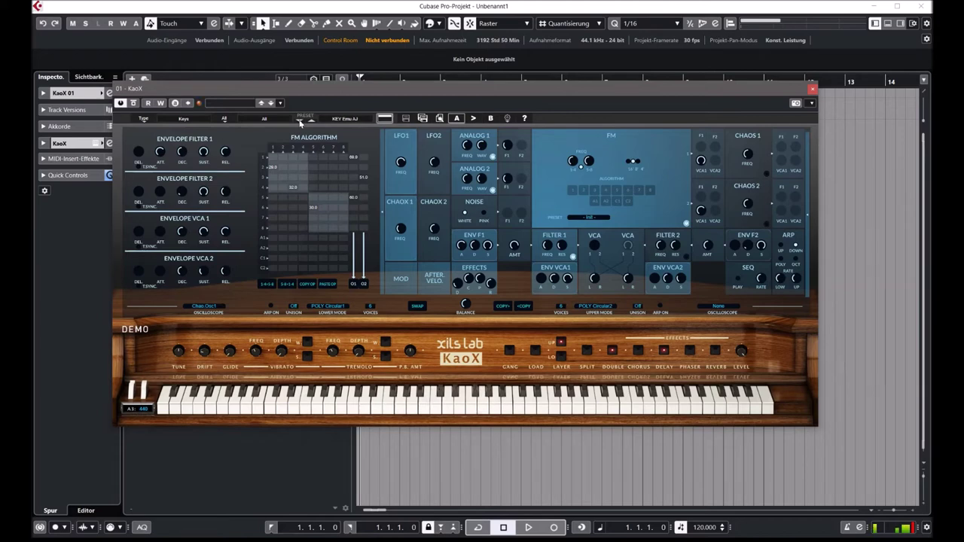
click(299, 122)
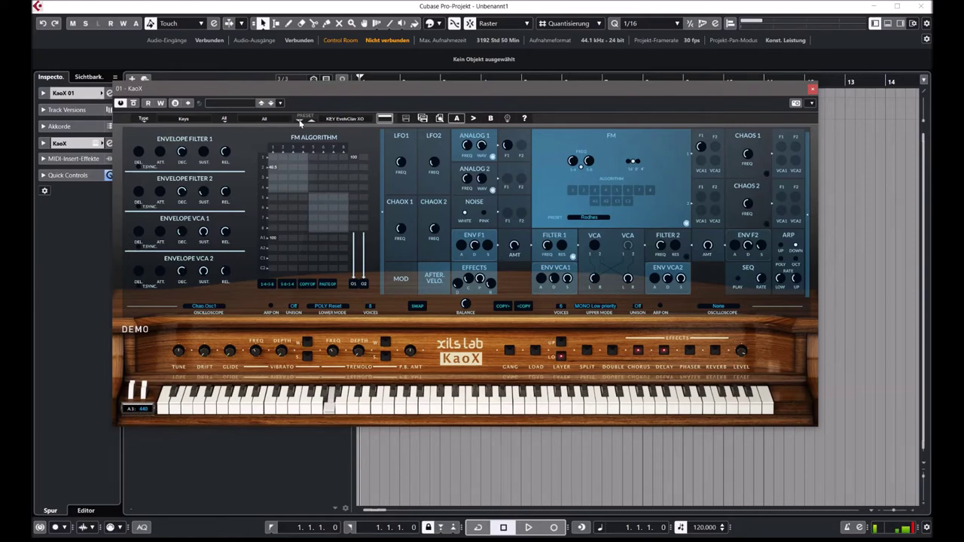
click(299, 122)
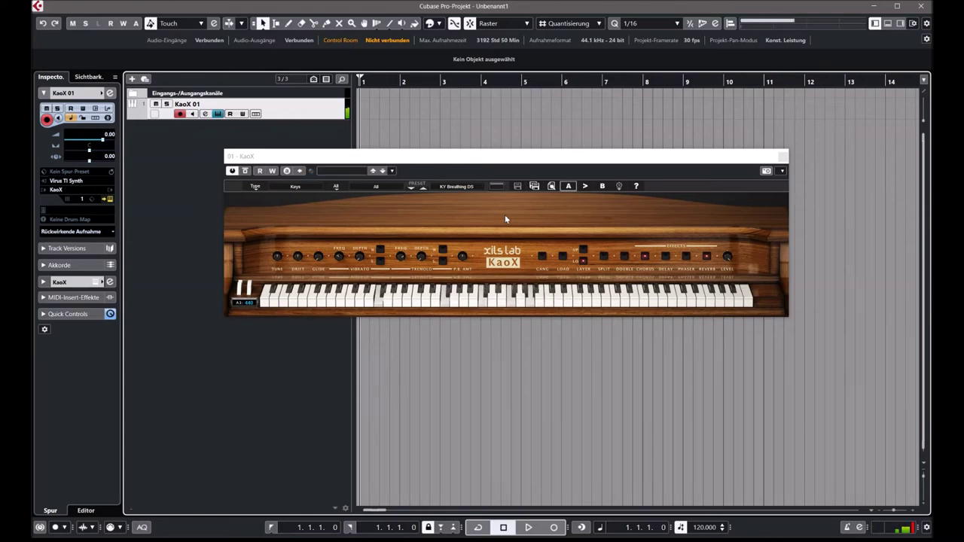
Advance through the KY presets in the Keys category past KY ChaosPiano1 NU and KY Charleon DS to the following preset
click(411, 190)
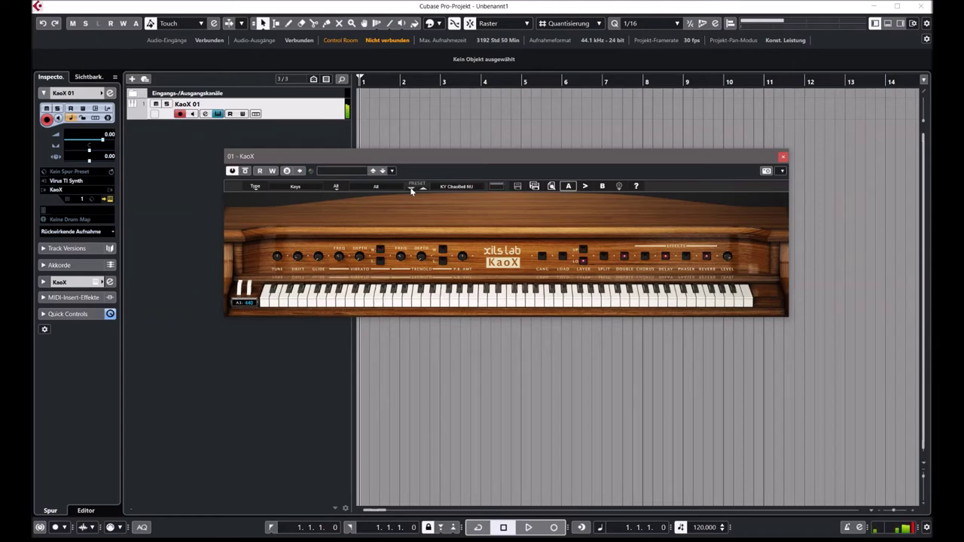
click(410, 190)
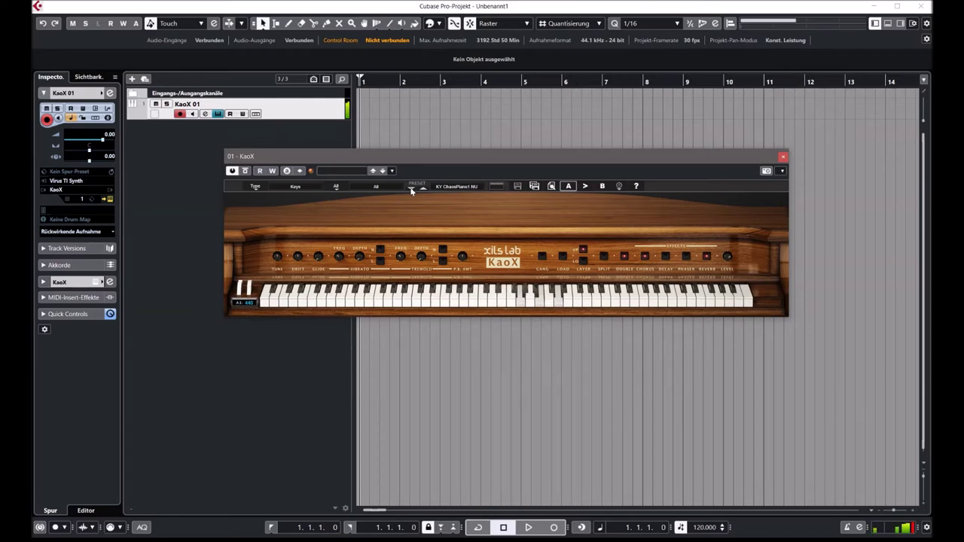
click(412, 190)
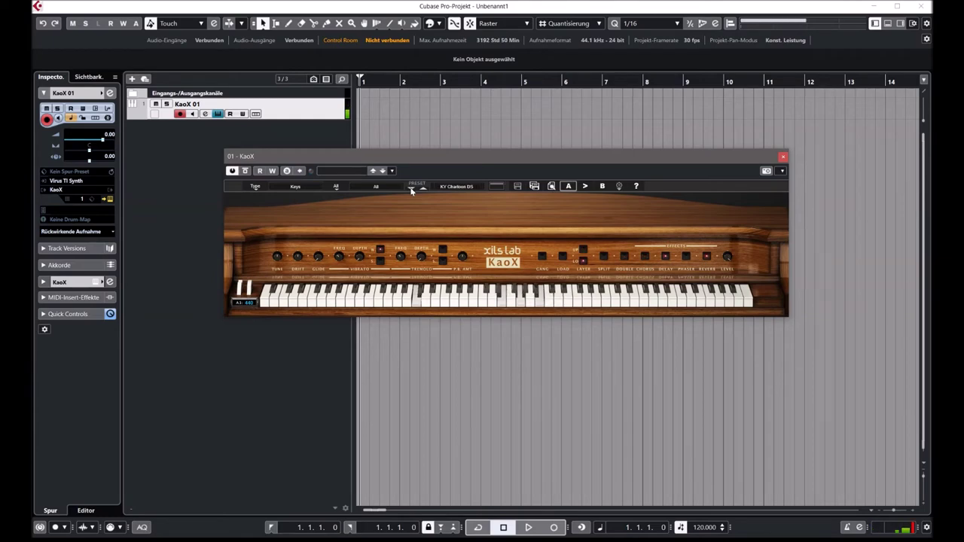
click(411, 189)
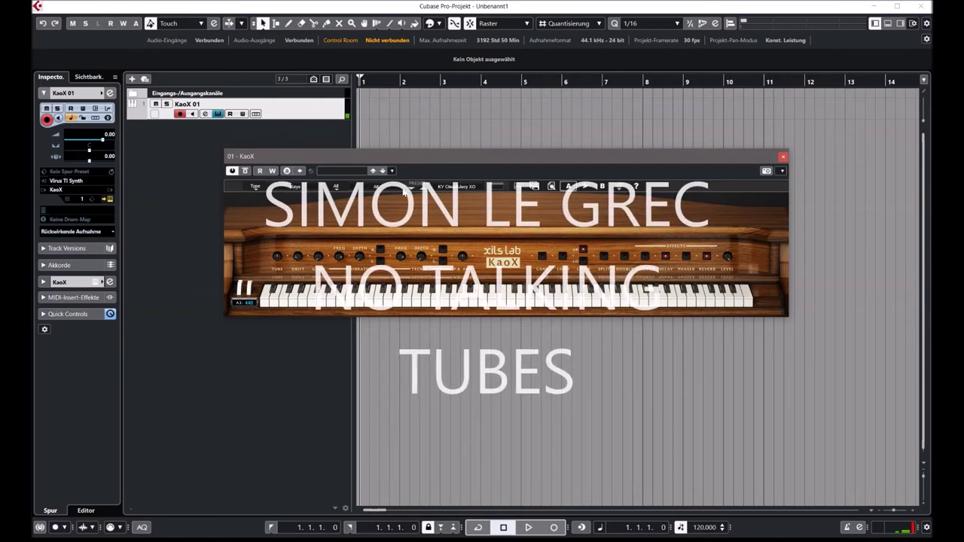
Load LD Antares AJ from the Lead category and advance to LD Approacher DS
click(302, 189)
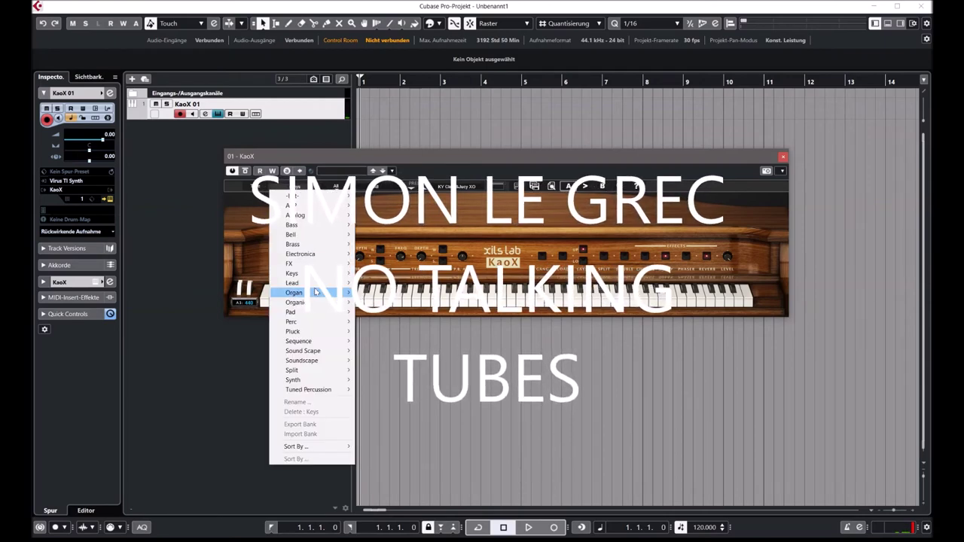
mouse_move(294, 282)
mouse_move(374, 284)
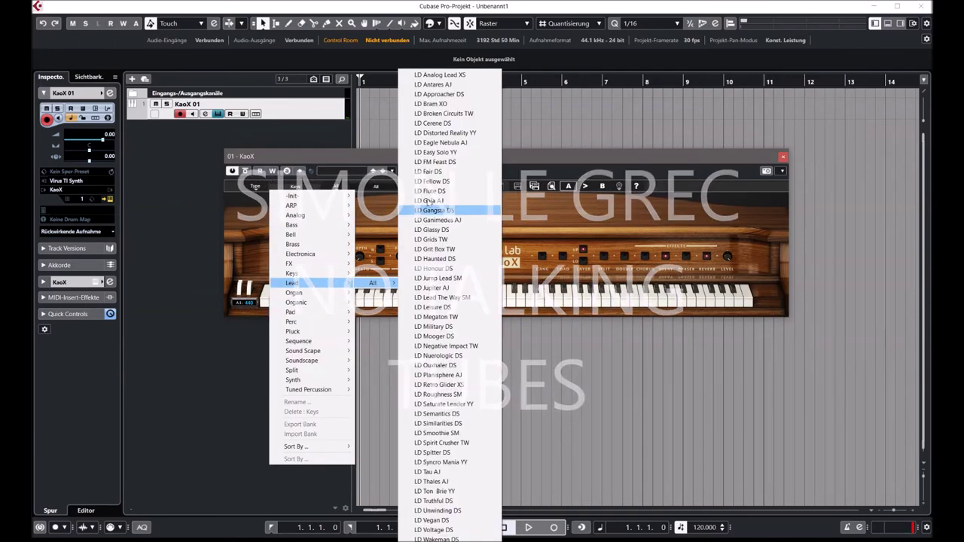
click(437, 84)
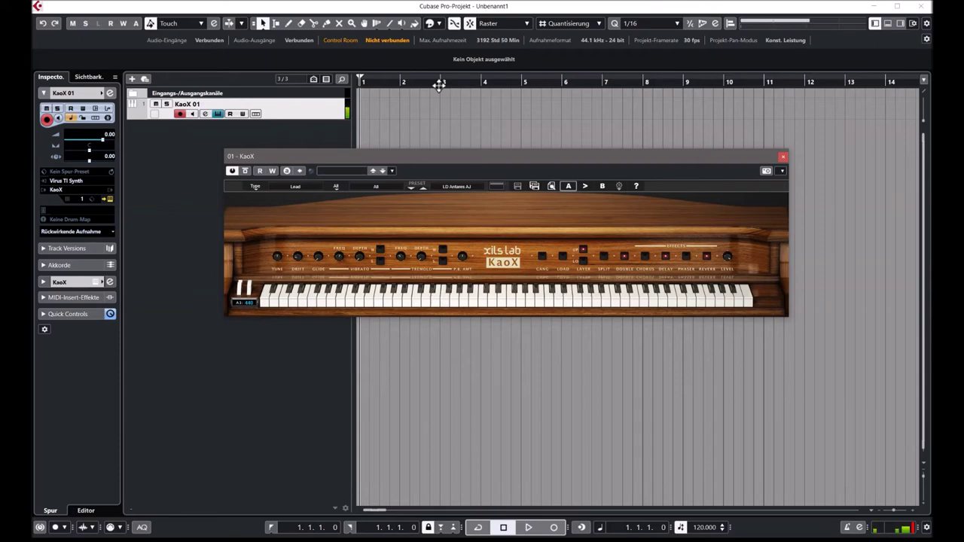
click(417, 188)
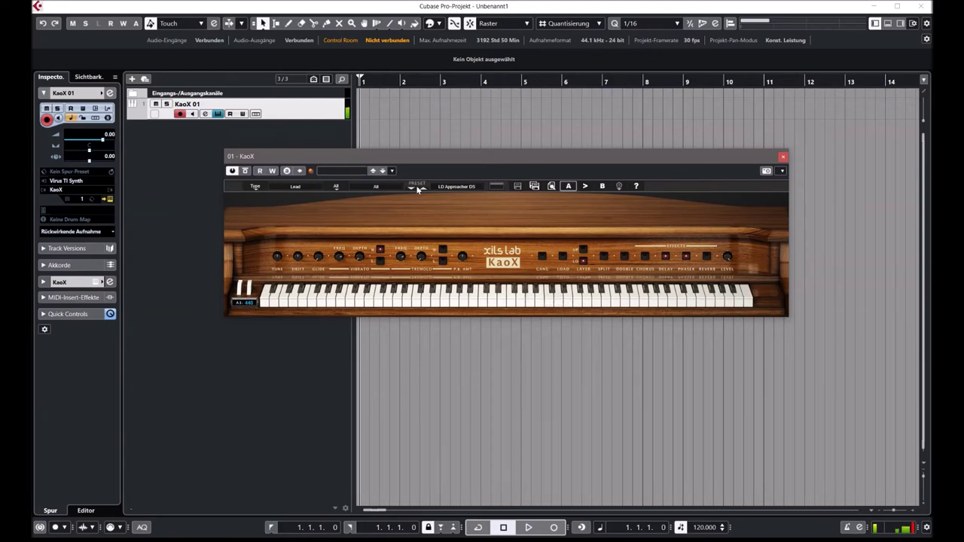
Step through the Lead presets one by one until LD Fellow DS is loaded
click(411, 189)
click(421, 188)
click(413, 189)
click(410, 189)
click(410, 188)
click(410, 188)
click(410, 191)
click(410, 190)
click(411, 189)
Load OR Accordion1 DS from the Organ category and step forward to OR HammOn DS
click(295, 188)
mouse_move(303, 295)
mouse_move(381, 296)
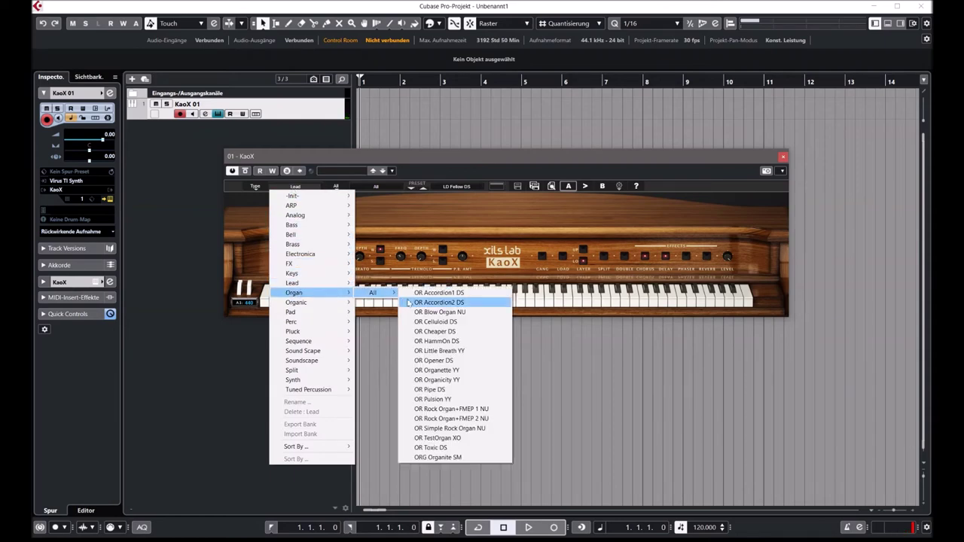
click(434, 294)
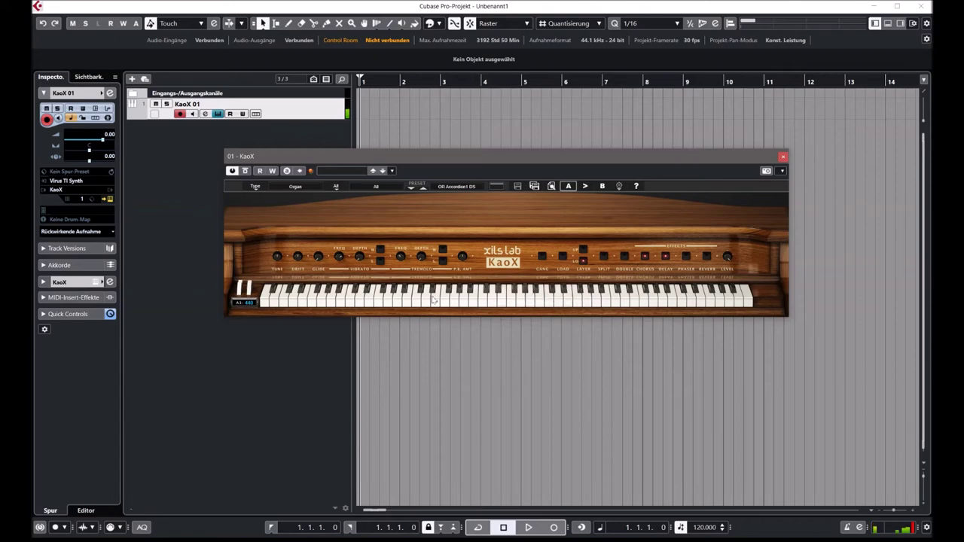
click(410, 189)
click(411, 189)
click(411, 190)
click(411, 188)
Load the PA BrokenSaloon DS preset from the Pad category
click(293, 189)
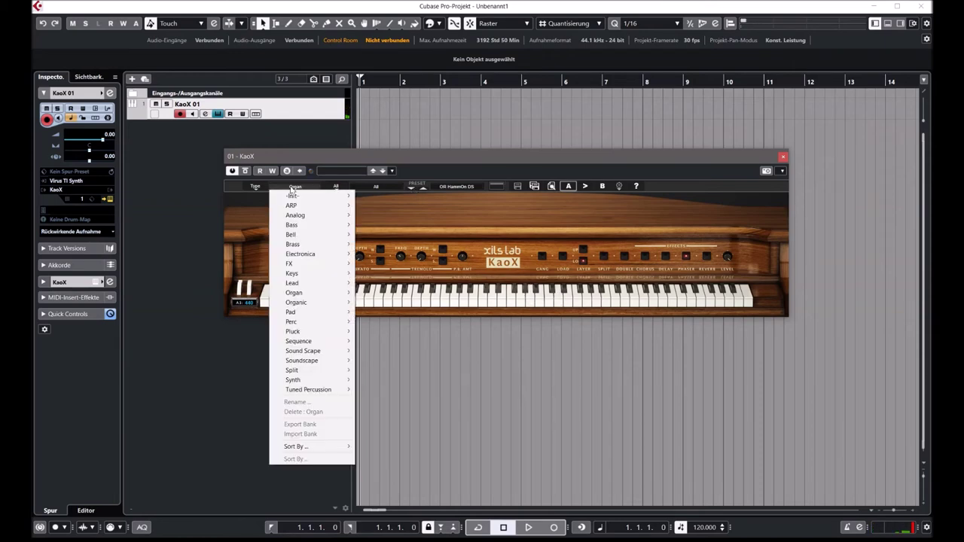
mouse_move(295, 304)
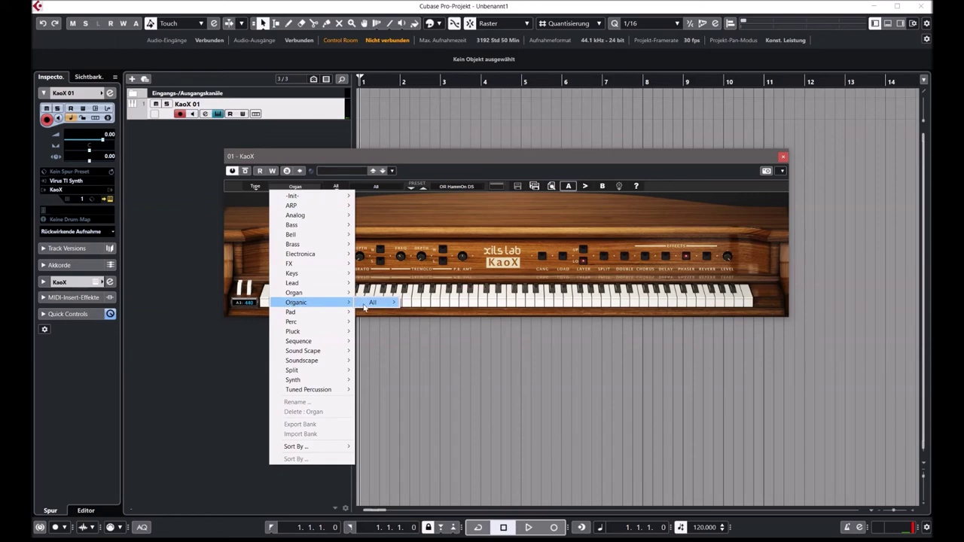
mouse_move(366, 305)
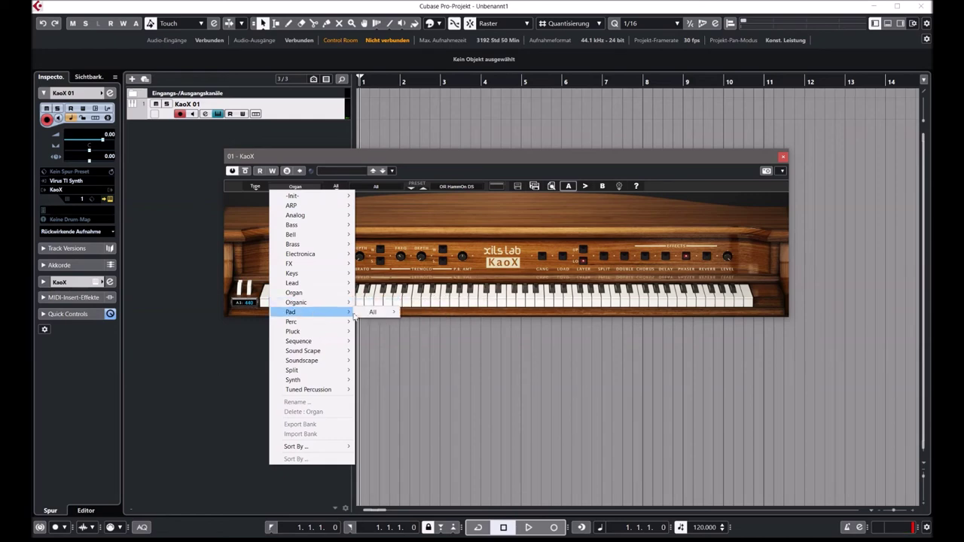
mouse_move(388, 316)
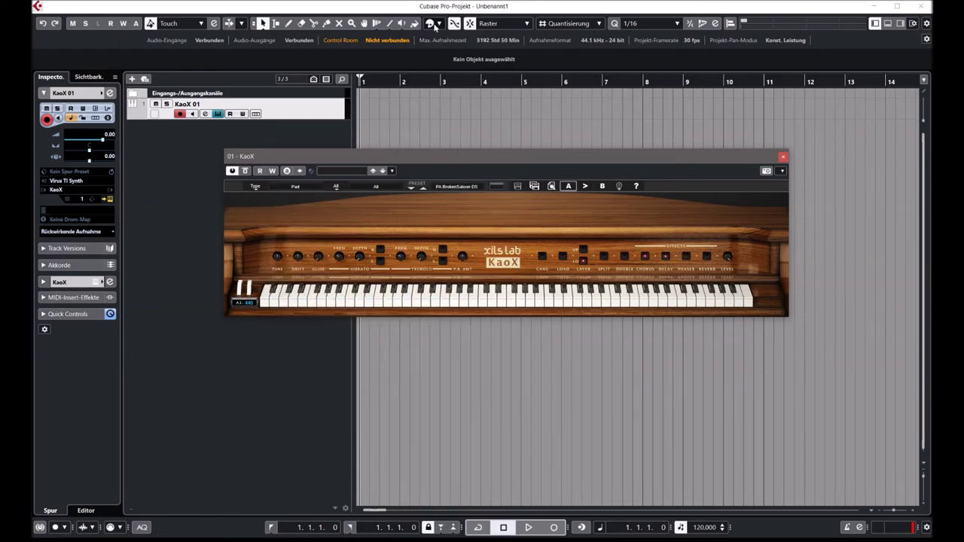
click(430, 27)
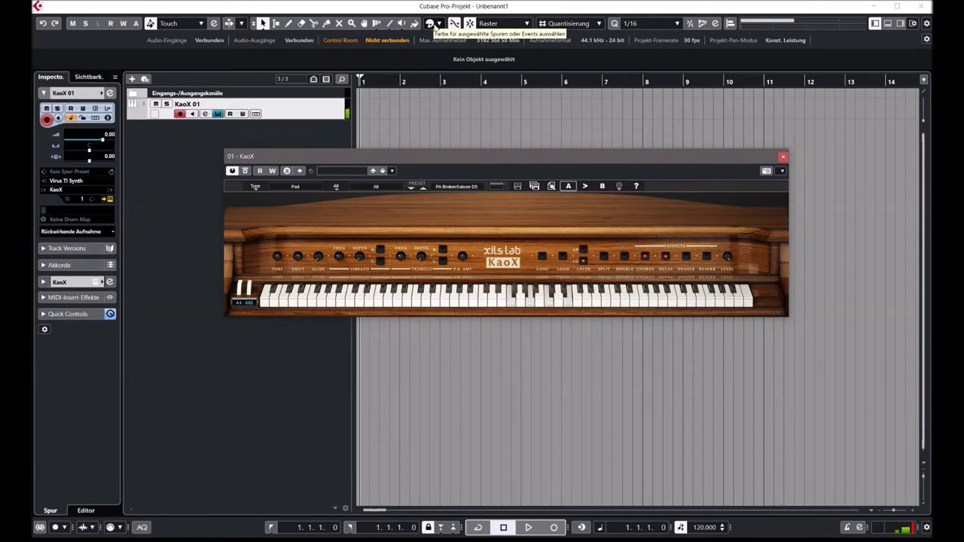
mouse_move(244, 290)
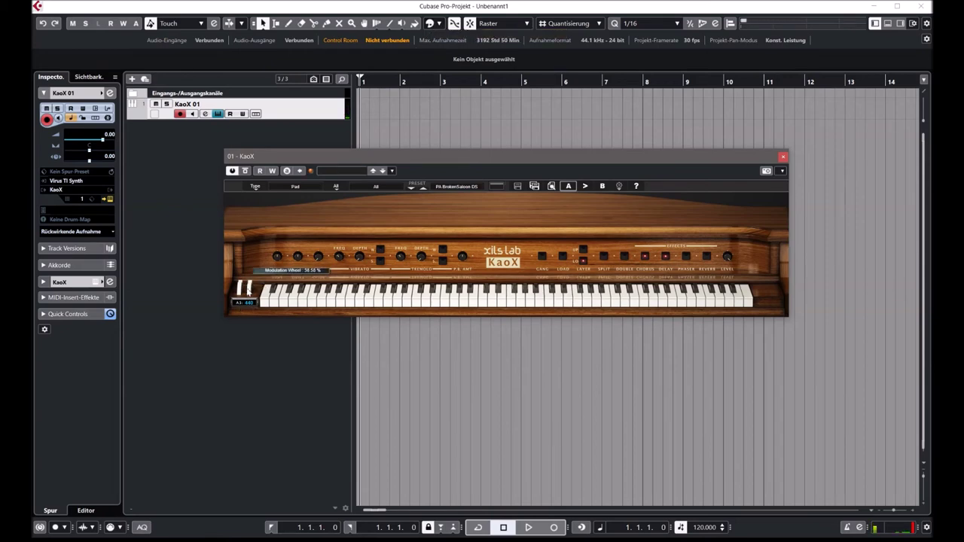
Advance through the Pad presets PA ChaoVoice NU and PA Entity DS to PA FM Pad XS
click(412, 190)
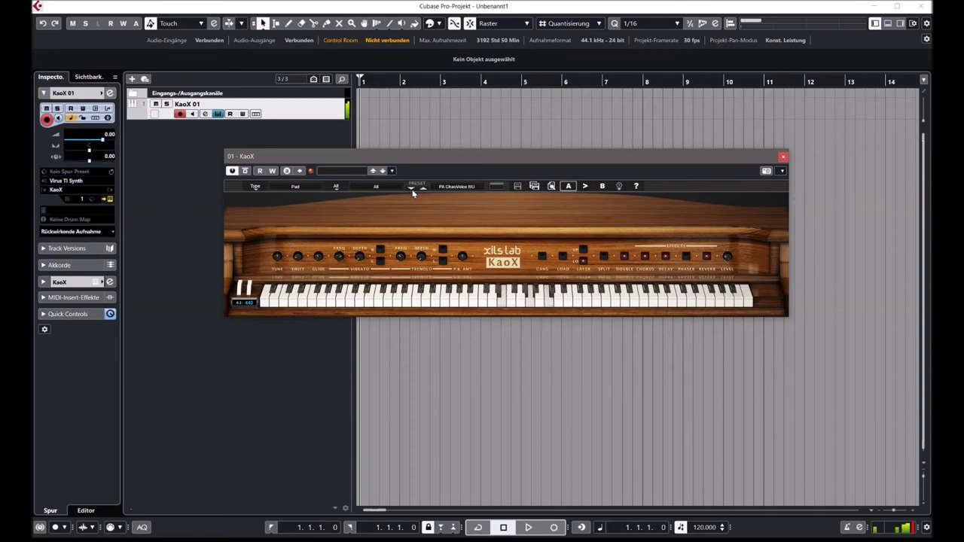
click(411, 191)
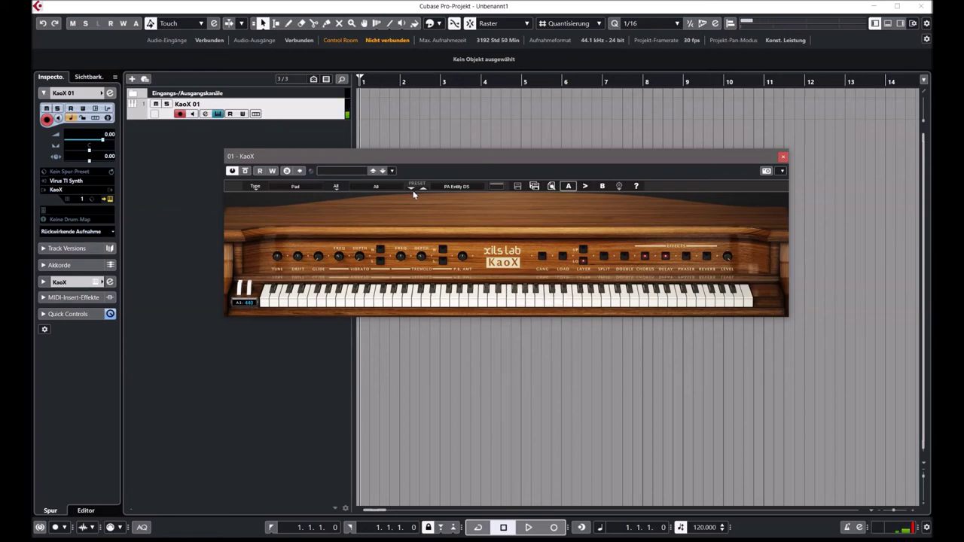
click(411, 189)
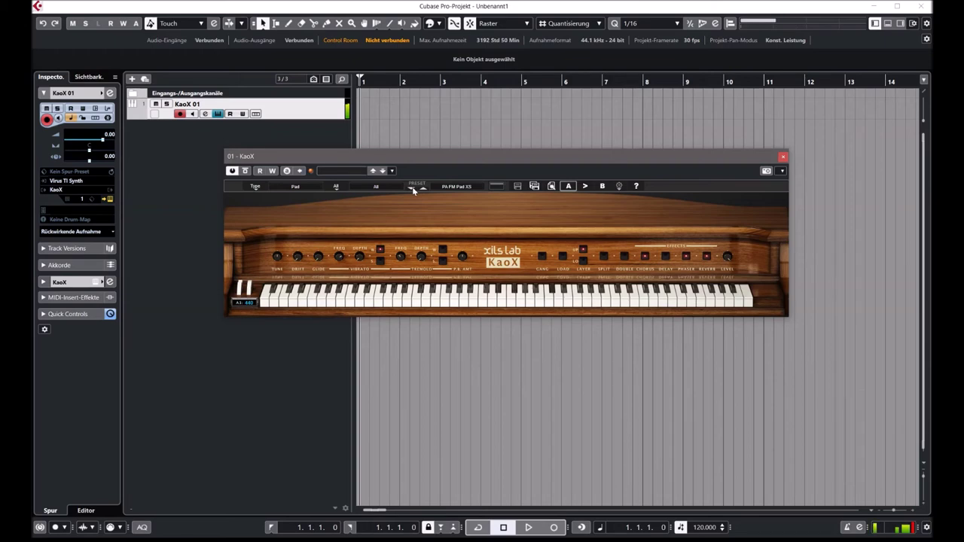
Pick another preset from the Pad preset list and advance to PAD Cronus AJ
click(453, 187)
click(458, 241)
click(411, 187)
click(411, 190)
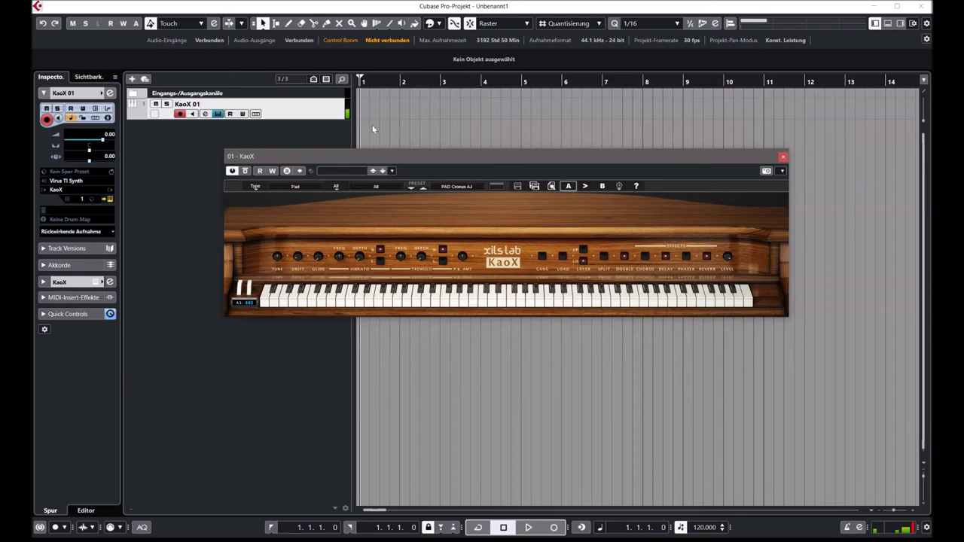
Step forward through the Pad presets to PAD Hyades AJ and PAD Lazy Old Pad SM
click(411, 190)
click(411, 190)
click(412, 191)
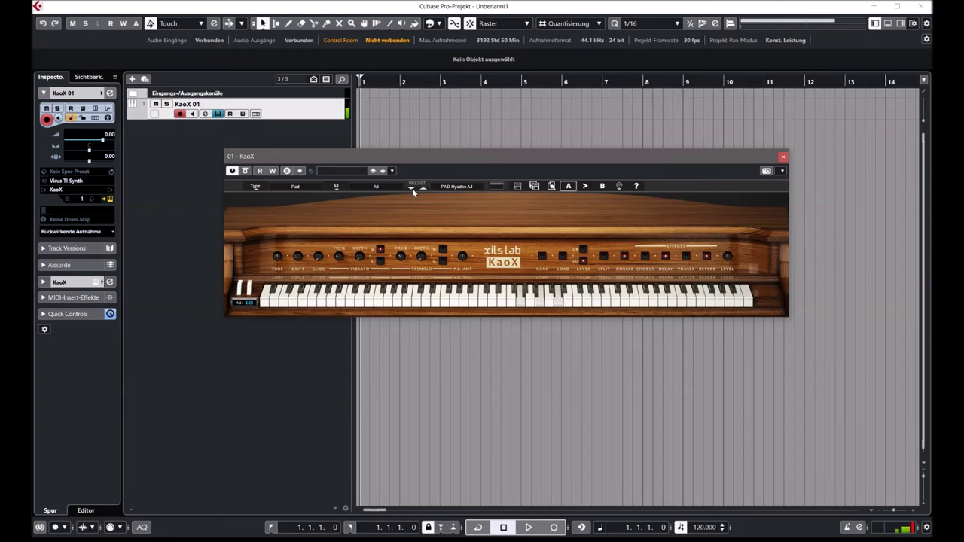
click(412, 191)
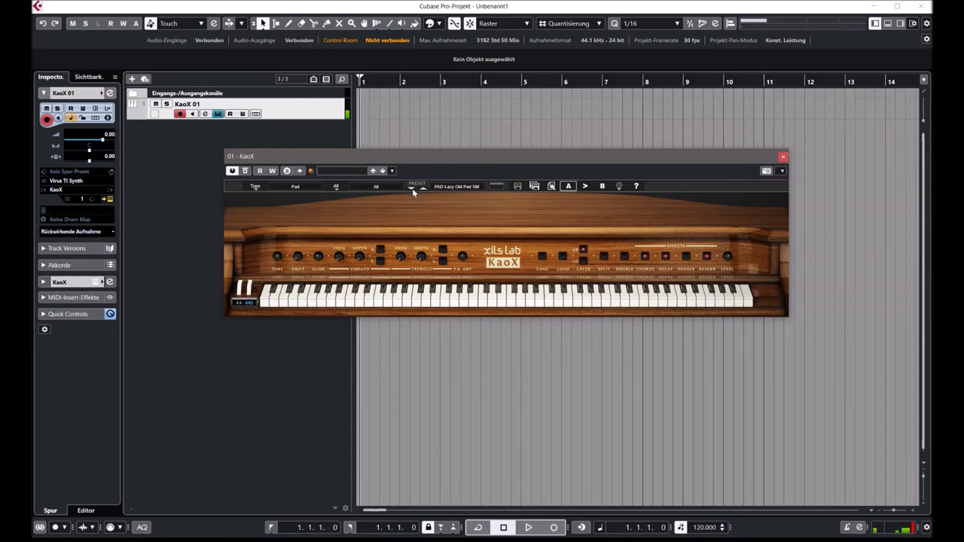
Load PD In The Abstract TW directly from the Pad preset list
click(446, 188)
click(446, 189)
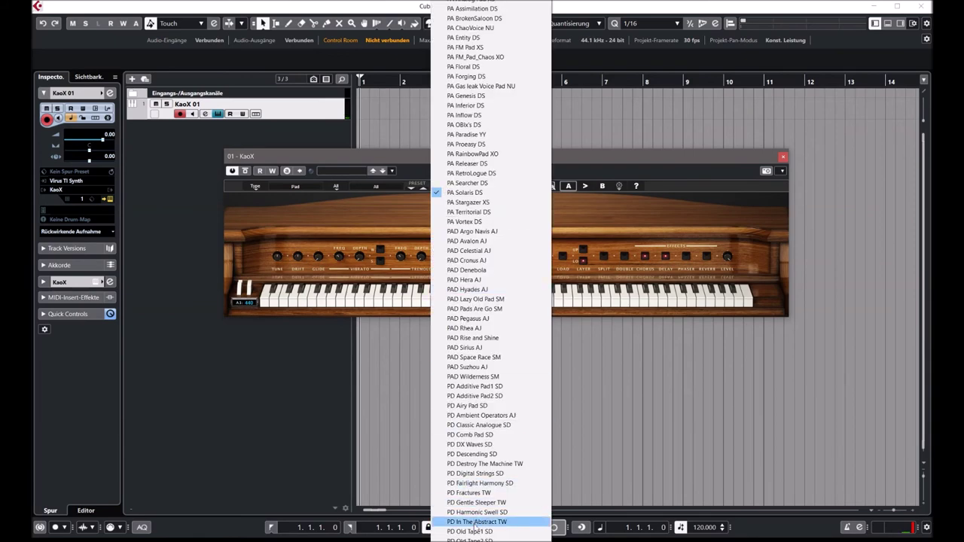
click(467, 518)
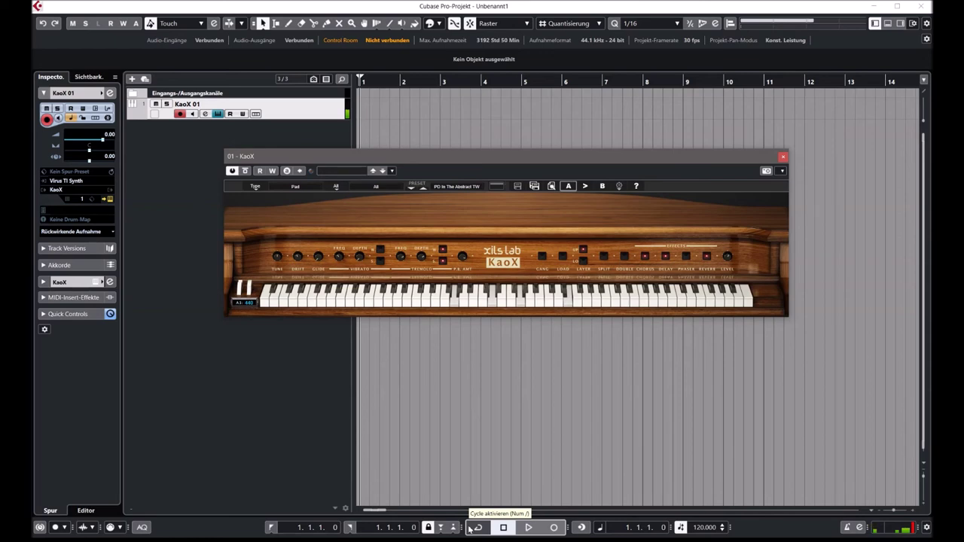
Load the PK Plucking Piano NU preset from the Pluck category
click(294, 187)
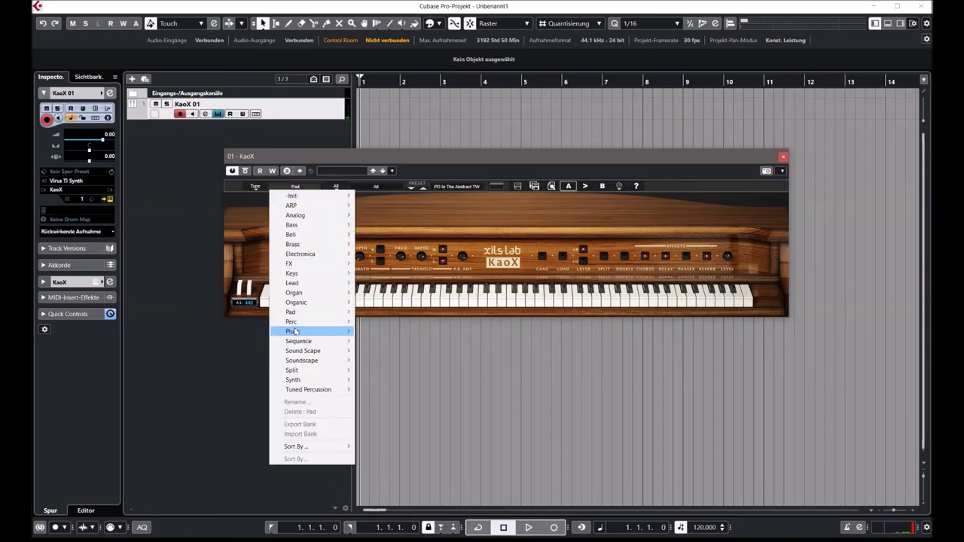
mouse_move(295, 331)
mouse_move(374, 331)
click(430, 332)
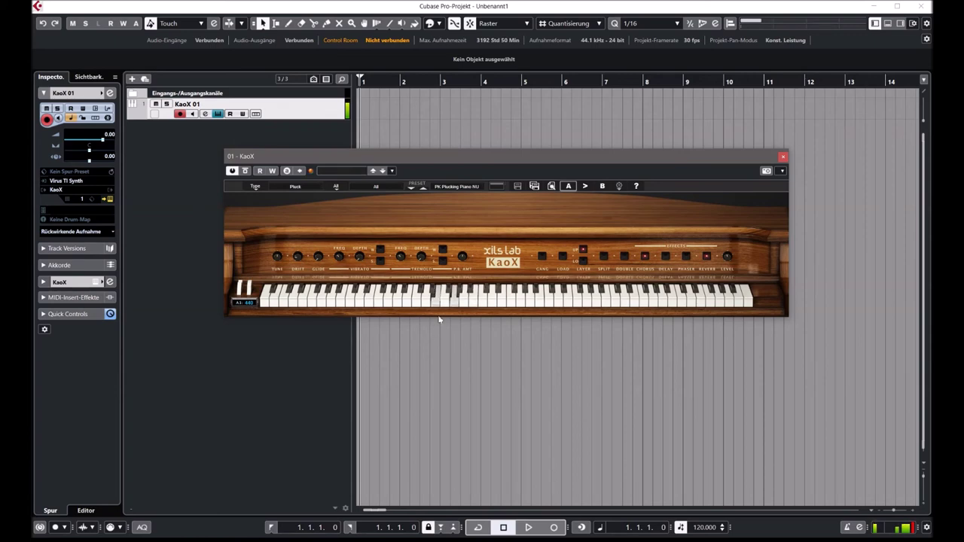
Advance to PL Analog Pluck XS and step two presets further in the Pluck category
click(410, 188)
click(411, 189)
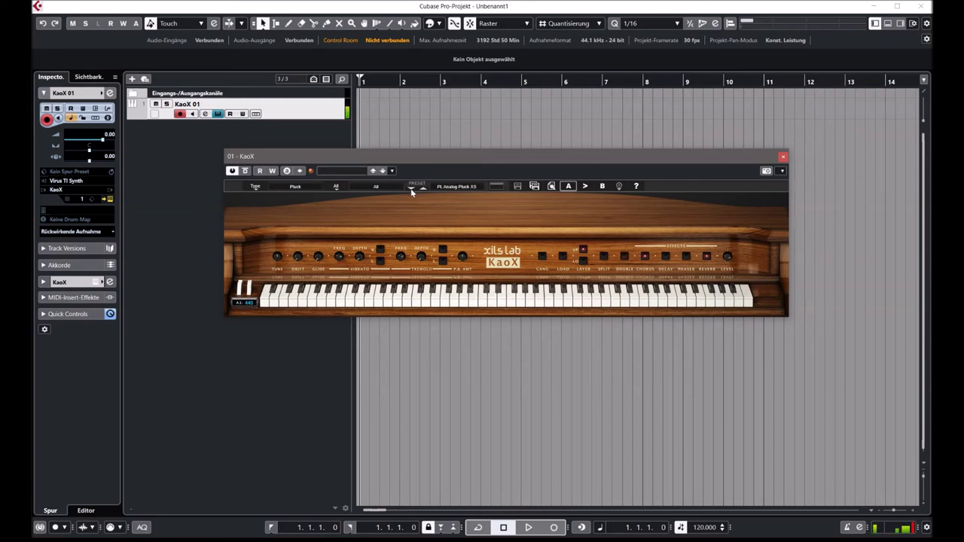
click(411, 189)
click(411, 189)
Load SEQ Beyond Scope TW from the Sequence category and expand the synthesizer's full editing panel
click(304, 186)
mouse_move(306, 343)
mouse_move(369, 341)
click(420, 337)
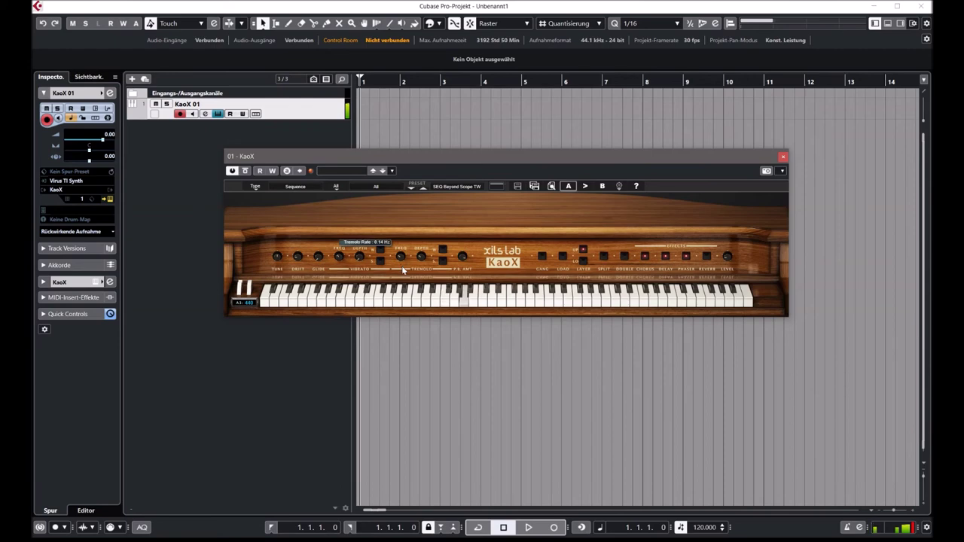
click(497, 186)
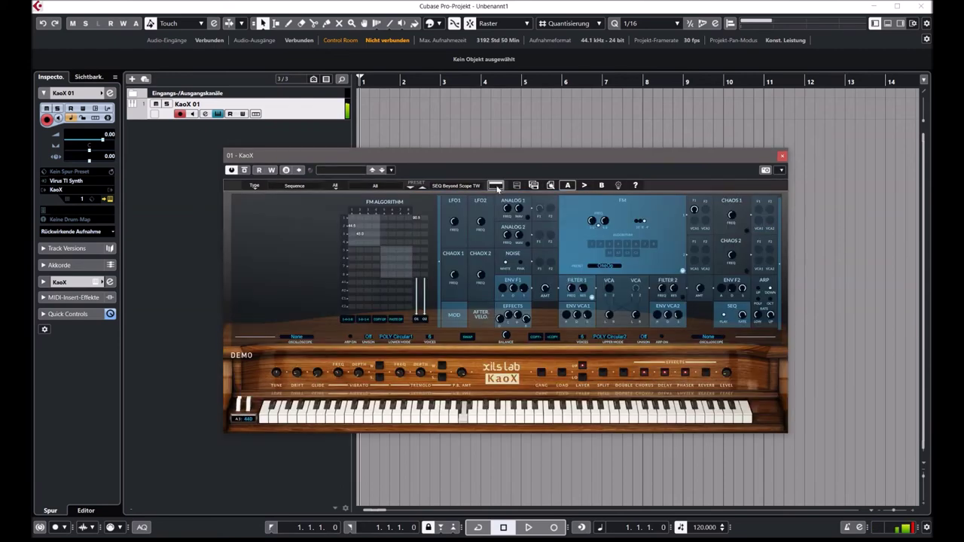
Adjust an effects knob, advance to the SEQ Click Tricks TW preset and show the detailed effects section
drag(523, 319, 518, 296)
click(410, 188)
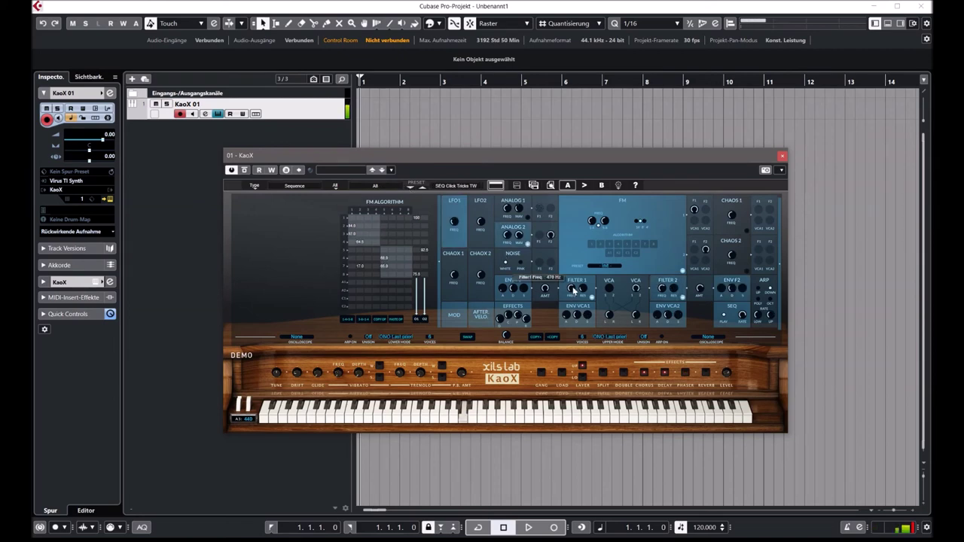
click(503, 319)
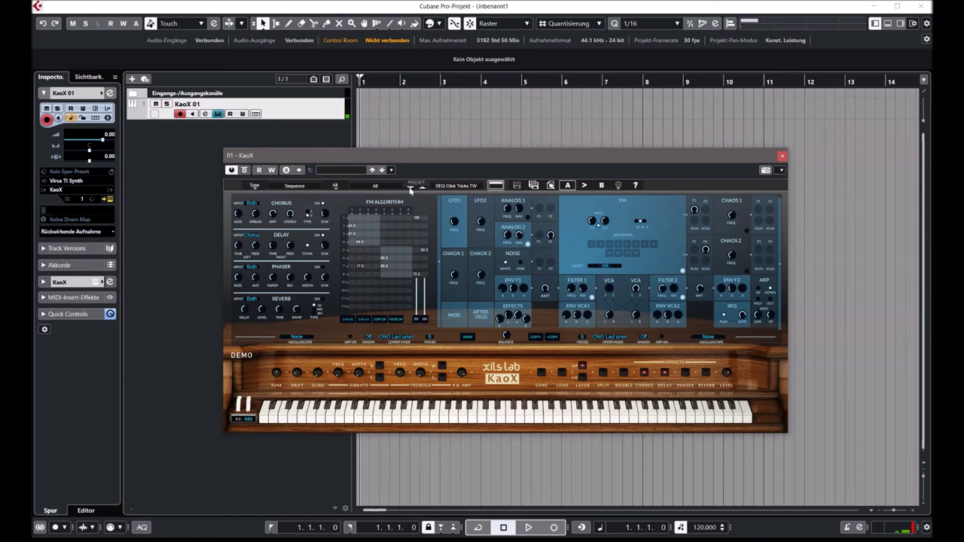
Step through the Sequence presets from SEQ Clones TW to SEQ Play Time TW and on to SEQ Beyond Scope TW
click(410, 188)
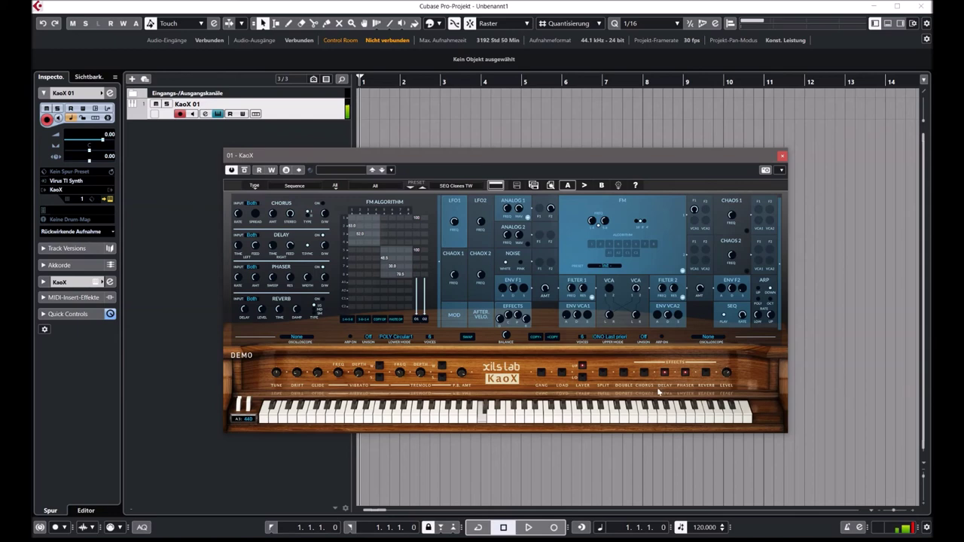
click(410, 189)
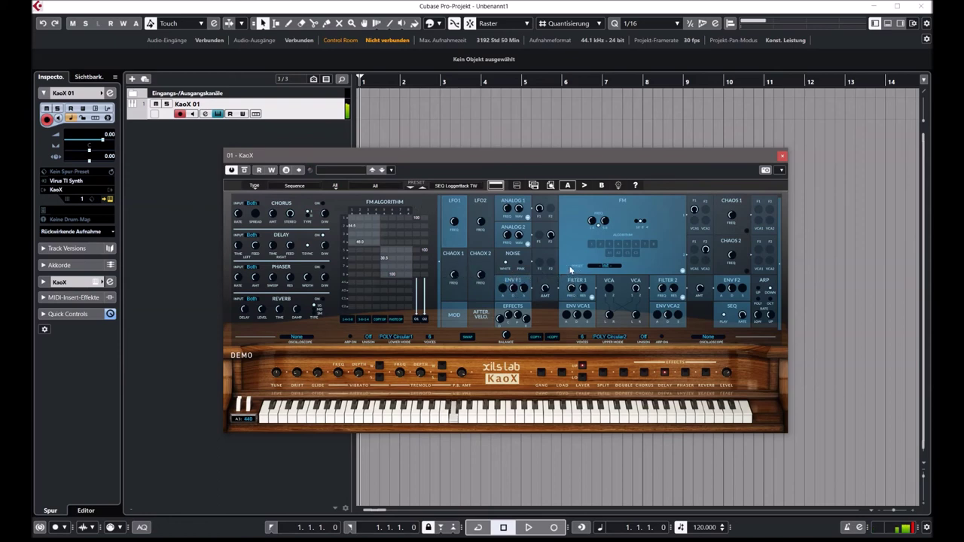
click(412, 188)
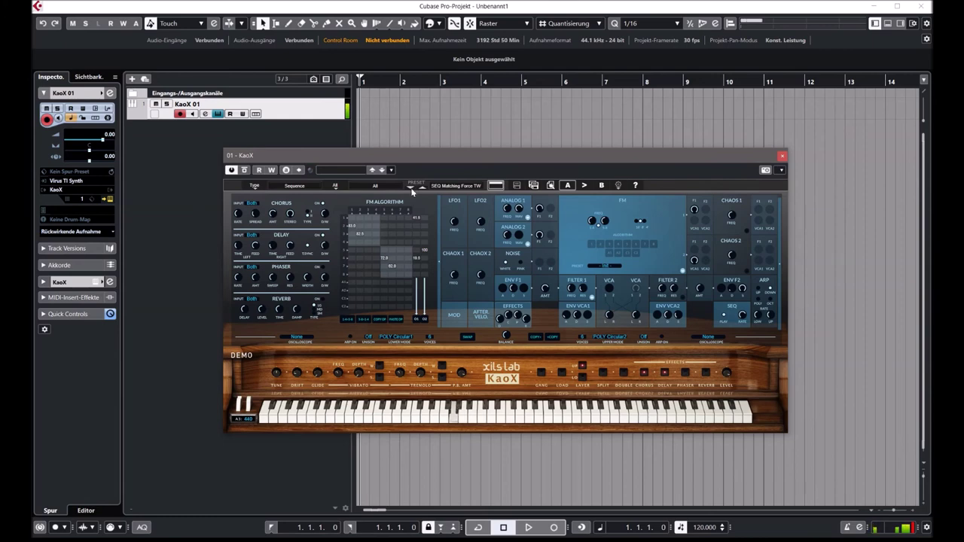
mouse_move(574, 283)
click(410, 190)
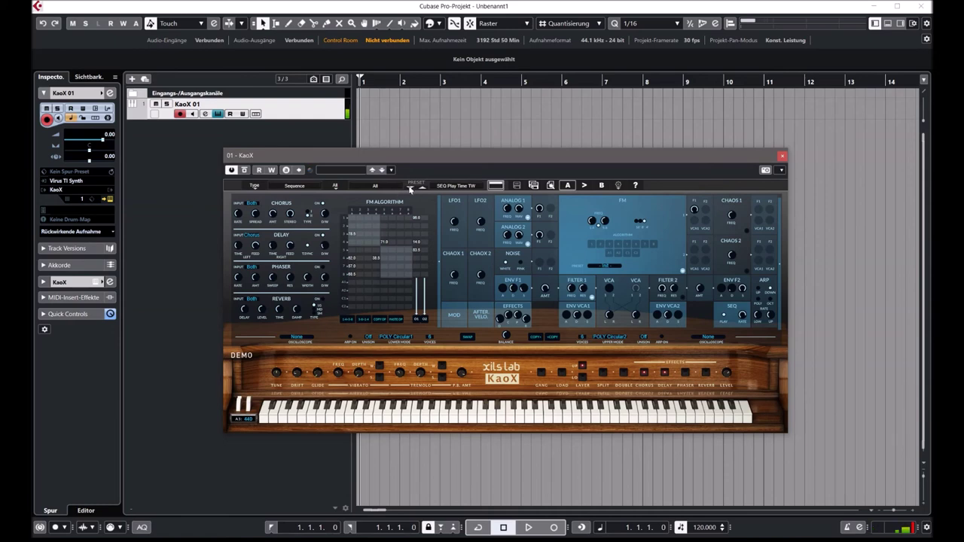
click(409, 189)
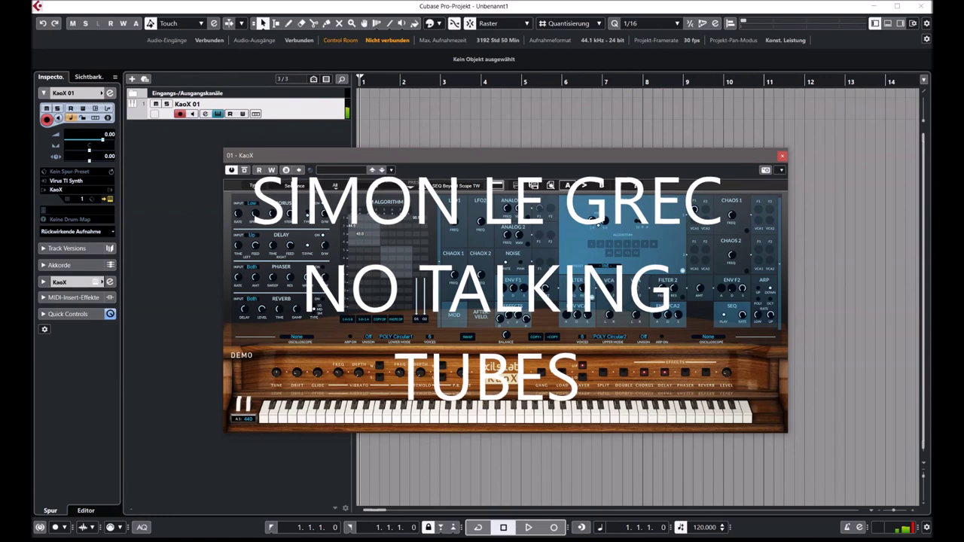
Load the SC Chaos AJ preset from the Sound Scape category and show the detailed LFO section
click(254, 186)
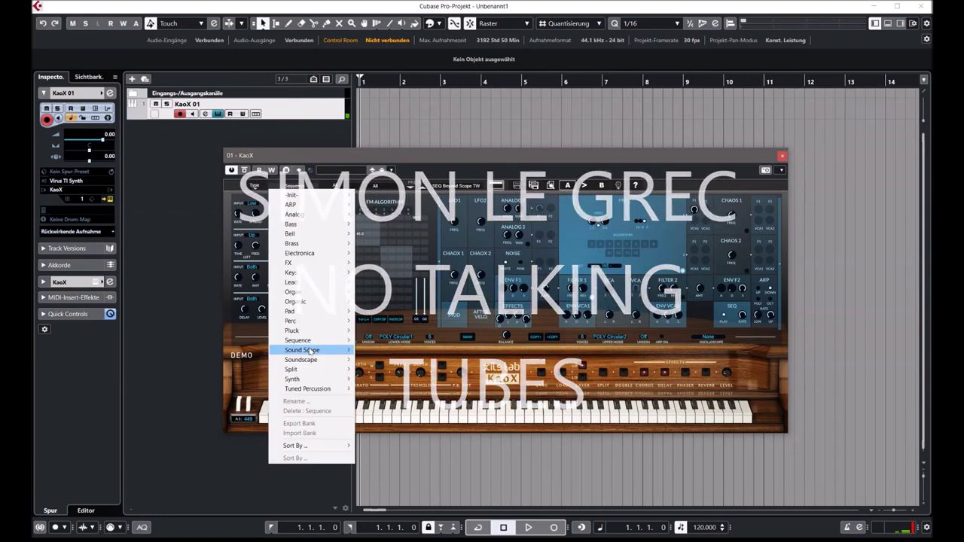
mouse_move(310, 351)
click(428, 351)
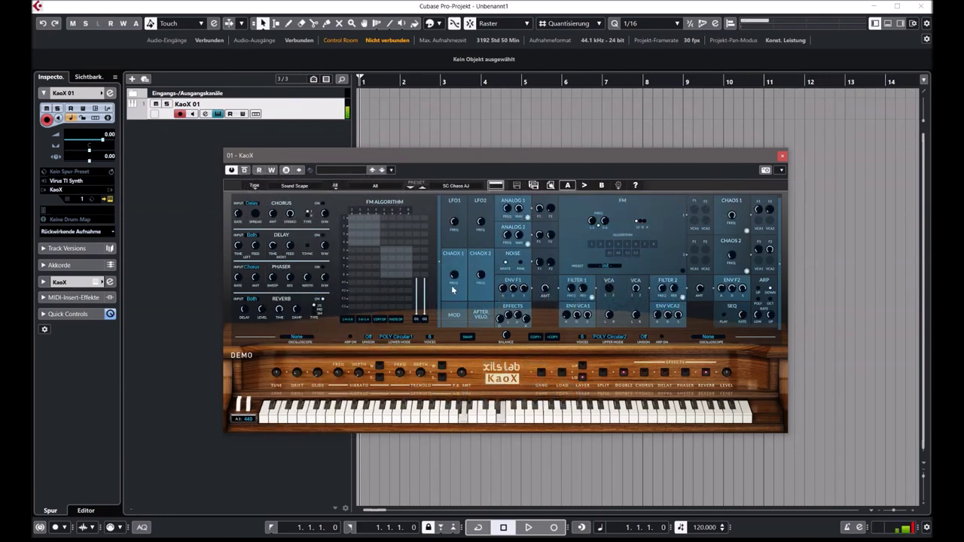
click(454, 230)
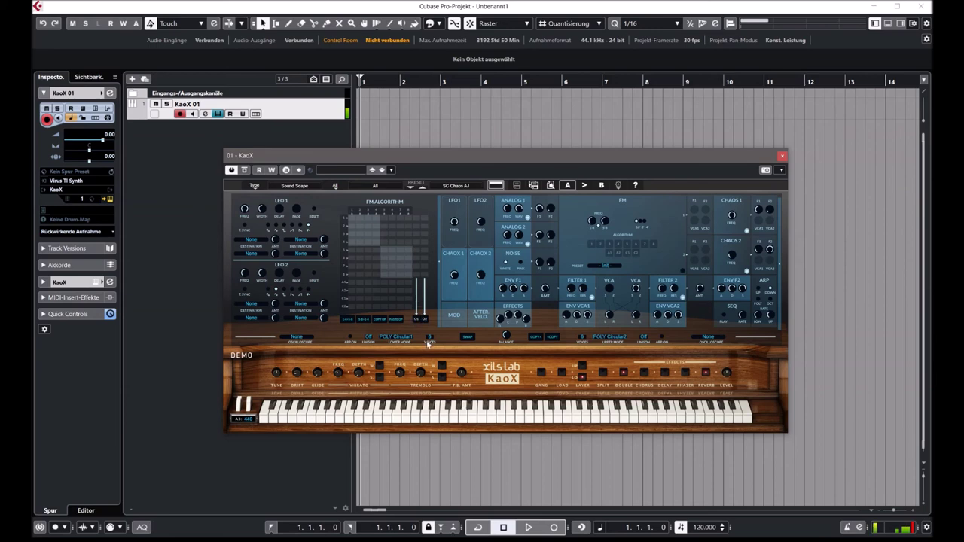
Pick a unison setting for the lower layer and advance two presets in the Sound Scape category to SC Oberon AJ
click(368, 338)
click(381, 368)
click(411, 188)
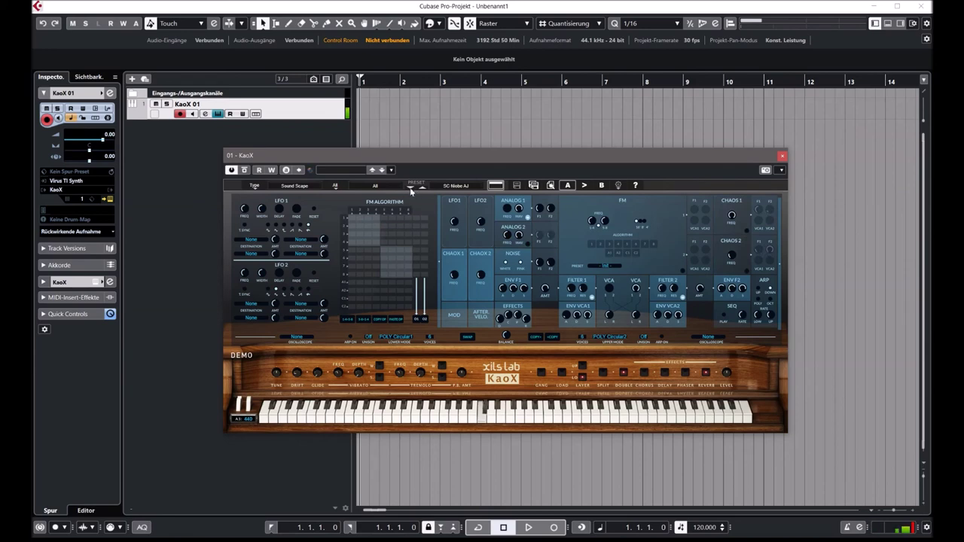
click(411, 191)
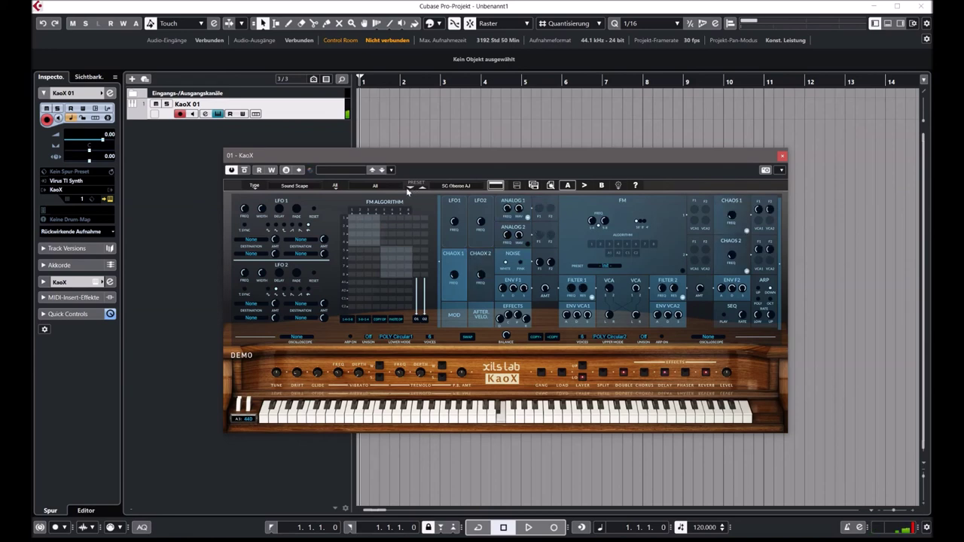
Load the SY 80s Nostalgia SD preset from the Synth category
mouse_move(572, 289)
click(294, 189)
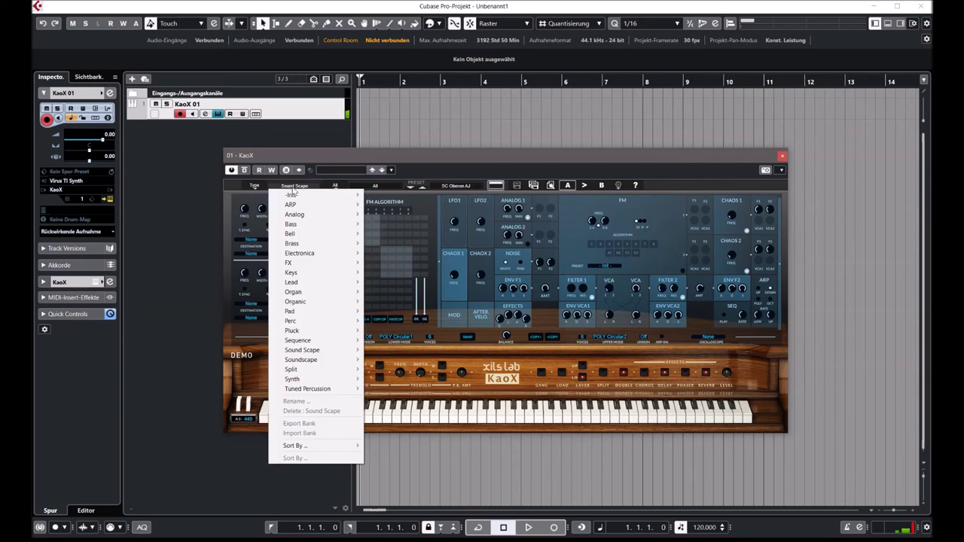
mouse_move(322, 360)
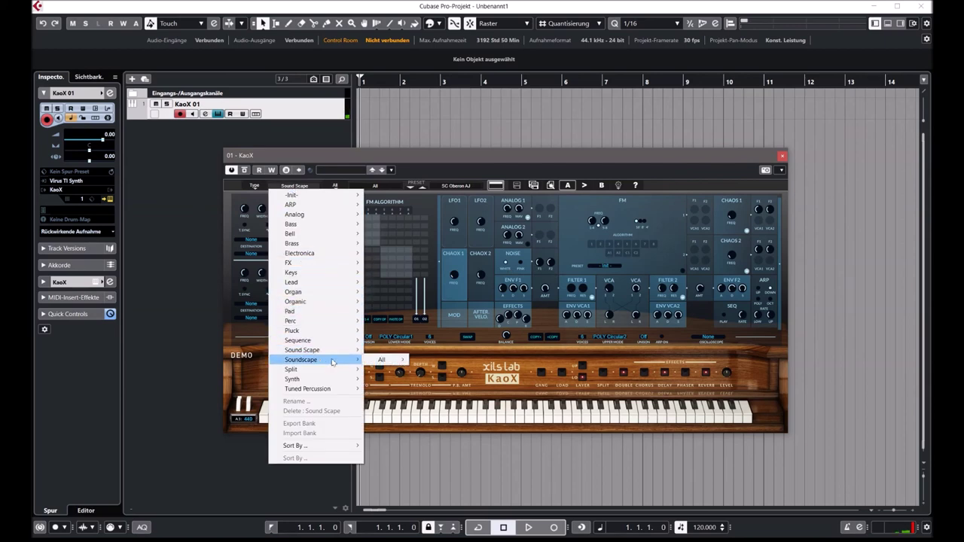
mouse_move(384, 363)
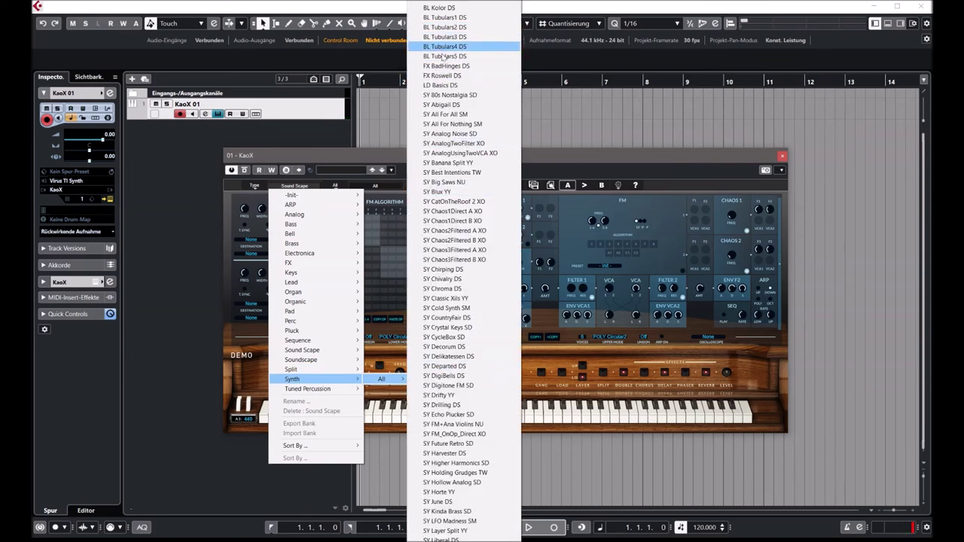
click(438, 94)
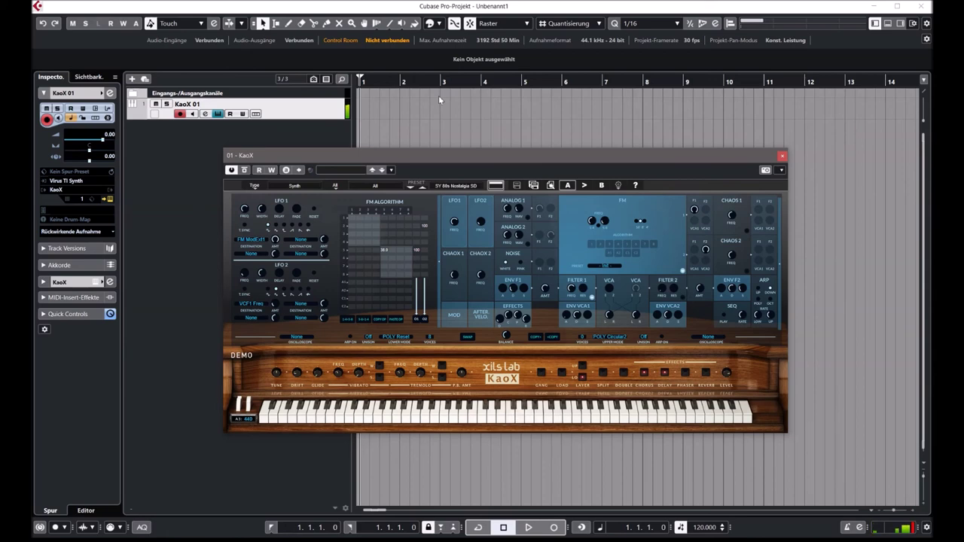
Step through the Synth presets one at a time from SY Abigail DS to SY Banana Split YY
click(411, 188)
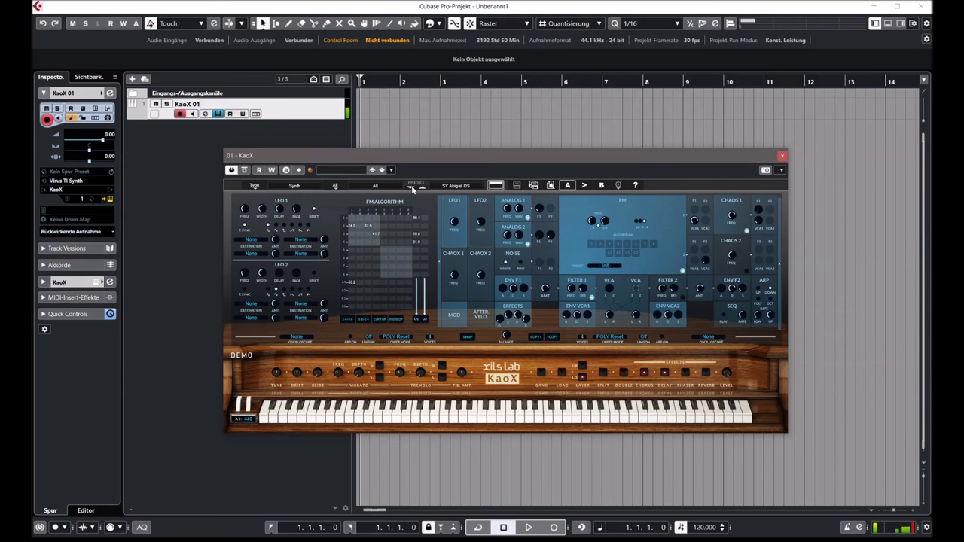
click(412, 188)
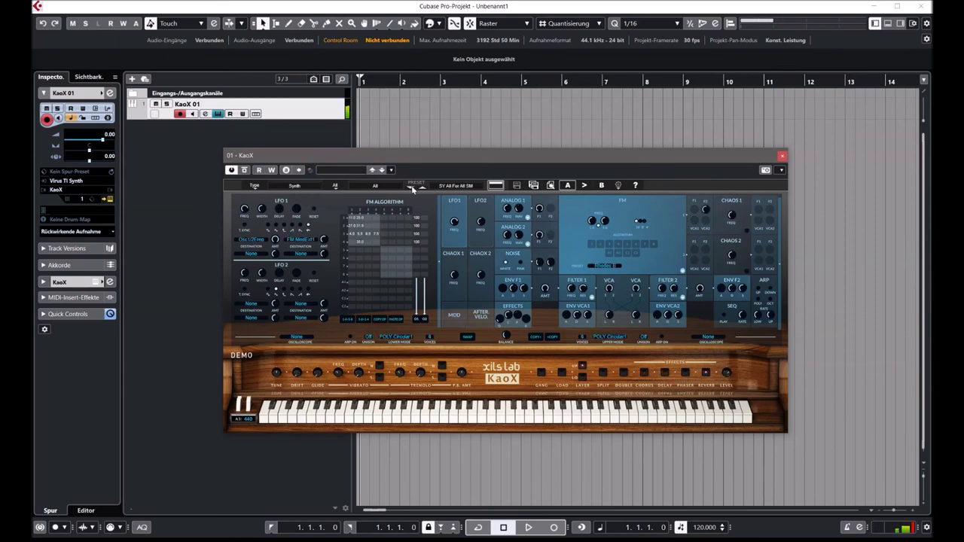
click(411, 190)
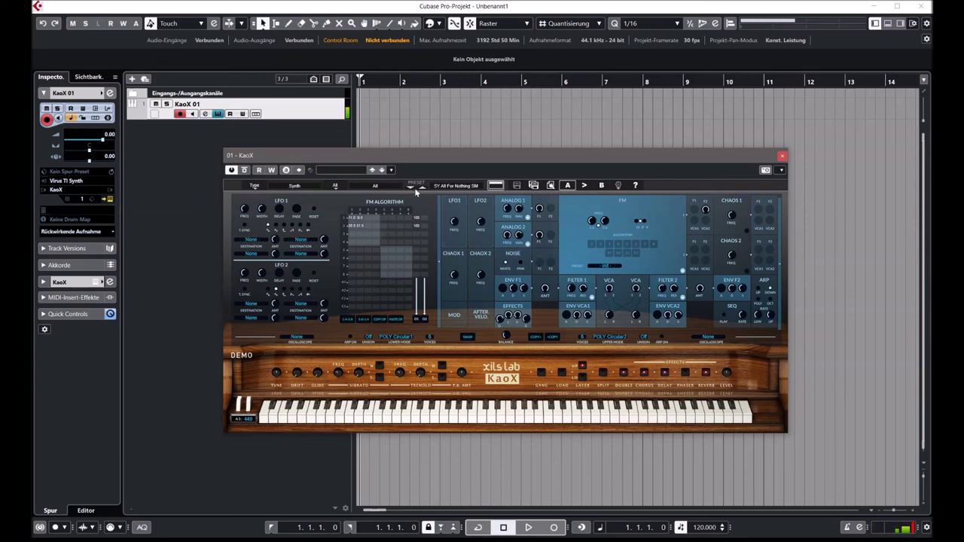
click(410, 189)
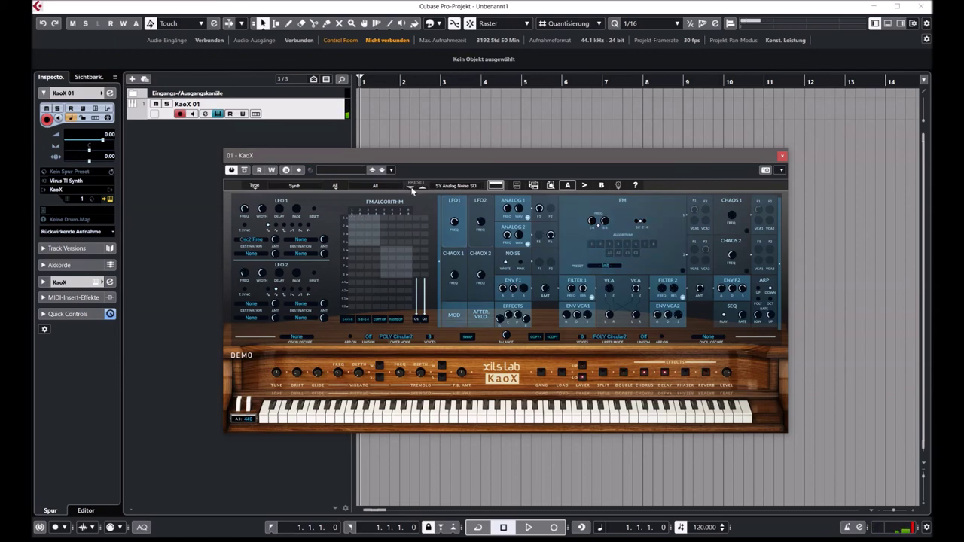
click(411, 189)
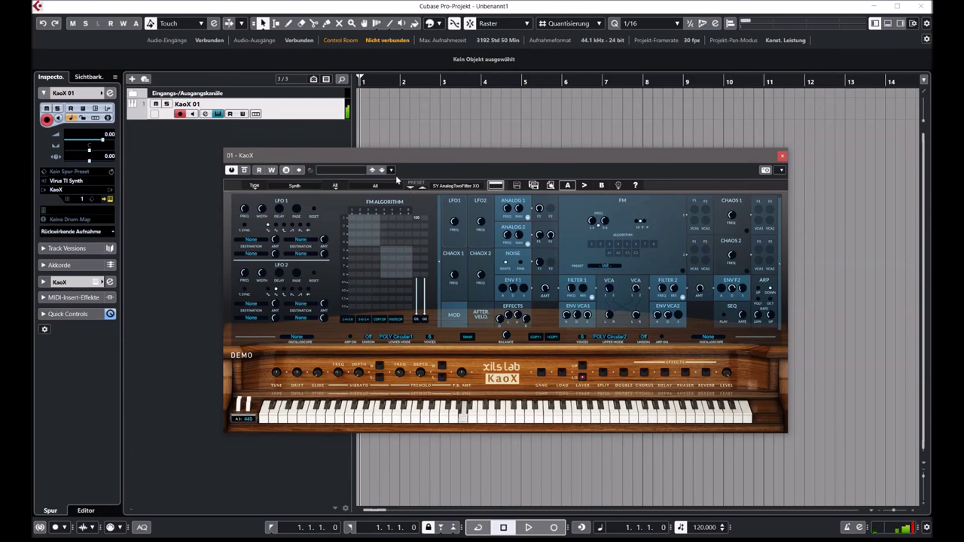
click(410, 190)
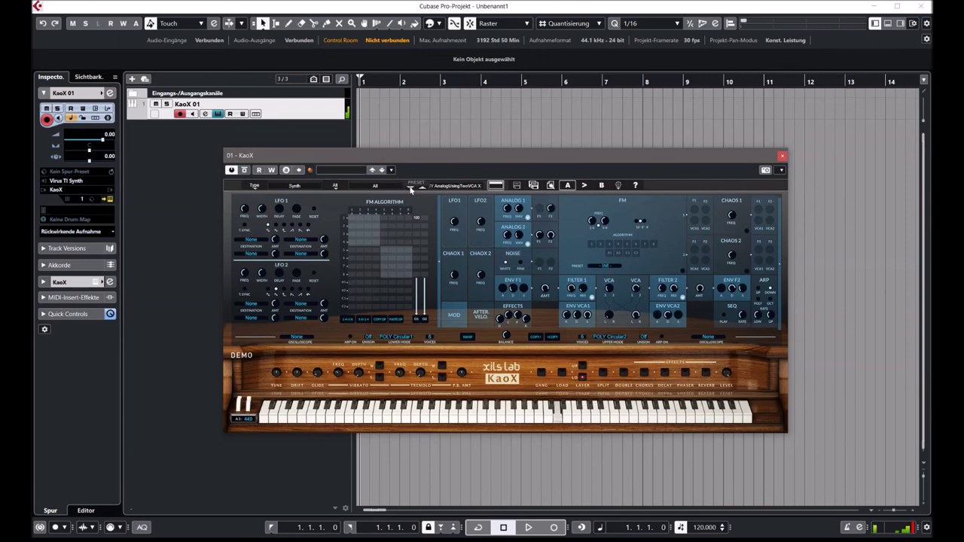
click(410, 190)
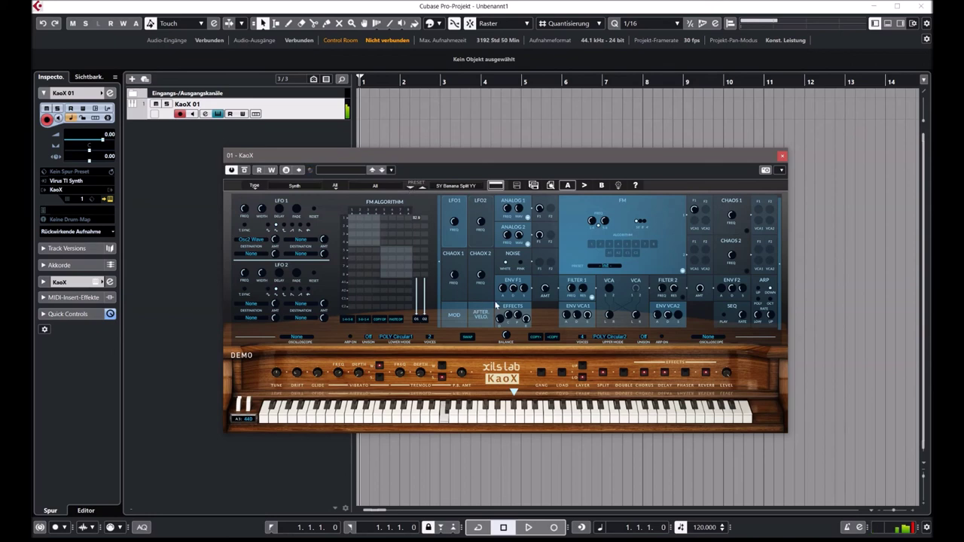
Show the detailed filter section and load SY Chaos1Direct A XO directly from the Synth preset list
click(578, 290)
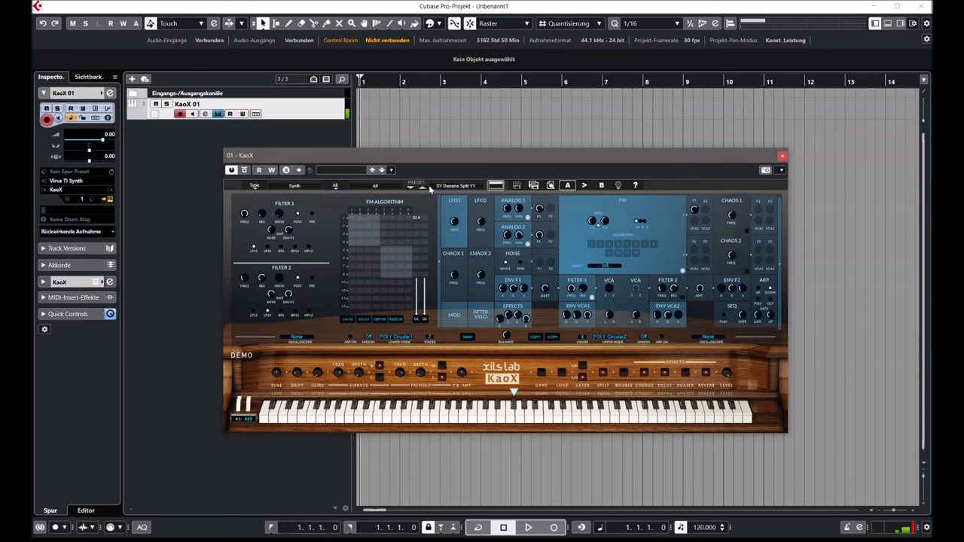
click(458, 189)
click(455, 204)
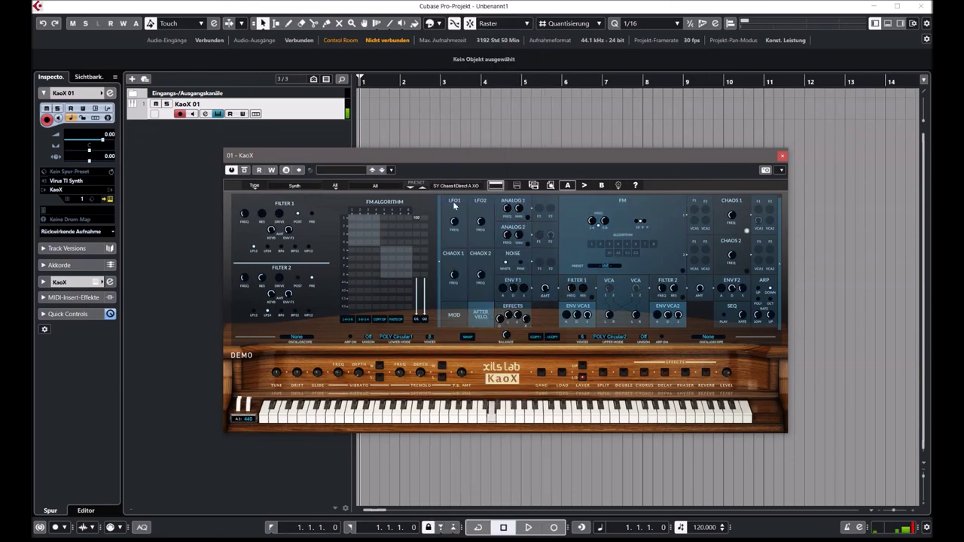
Load SY Chivalry DS from the Synth preset list and advance through SY Chroma DS to SY Classic Xils YY
click(456, 187)
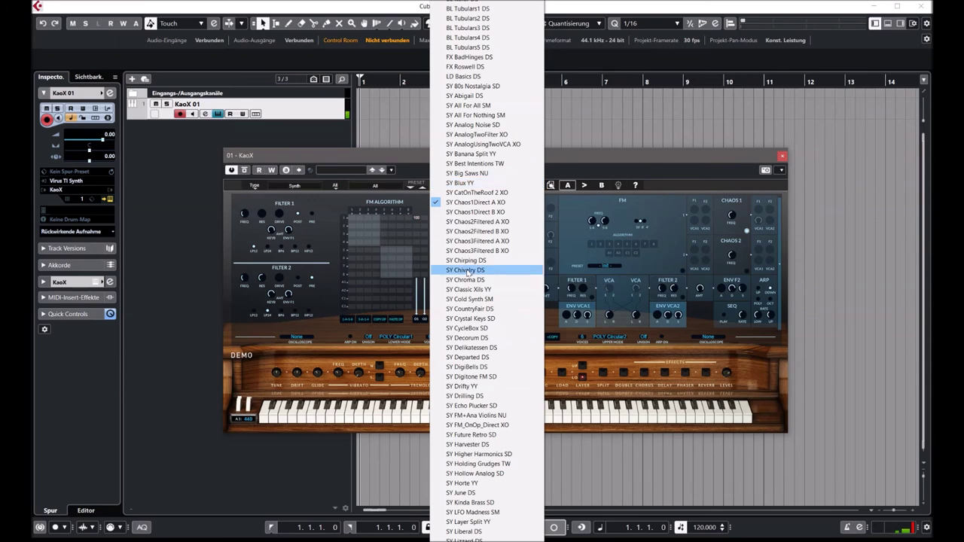
click(467, 272)
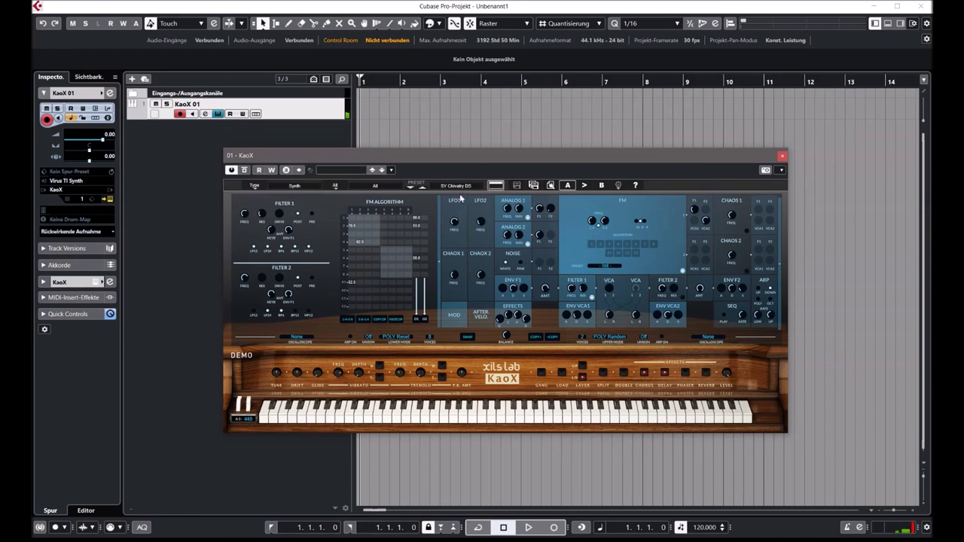
click(412, 189)
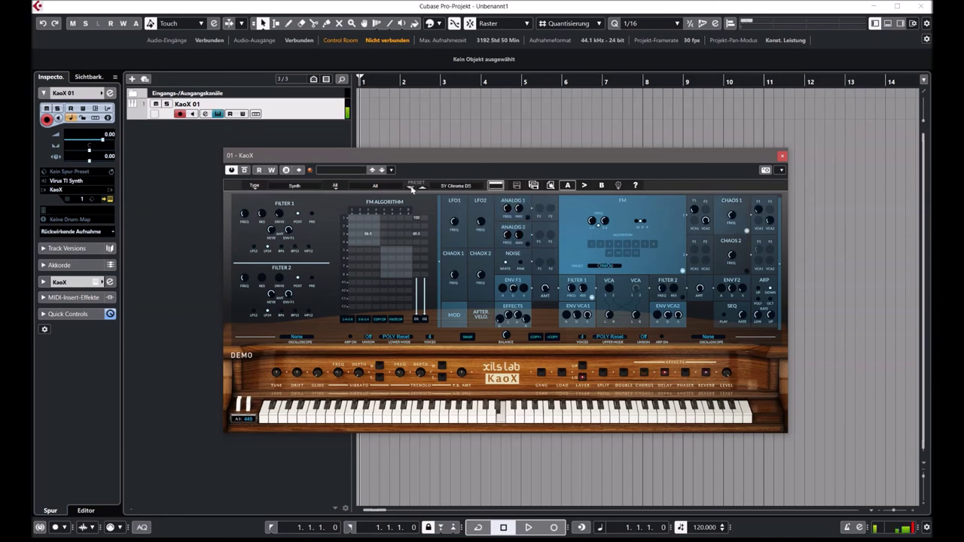
click(412, 189)
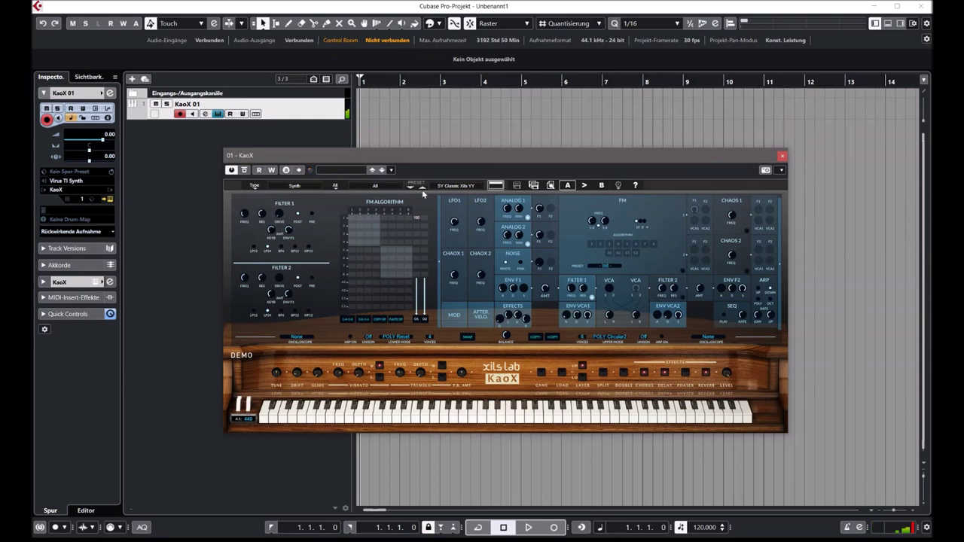
Load SY Digitone FM SD from the Synth preset list and step through the following presets to SY FM_OnOp_Direct XO
click(452, 187)
click(482, 378)
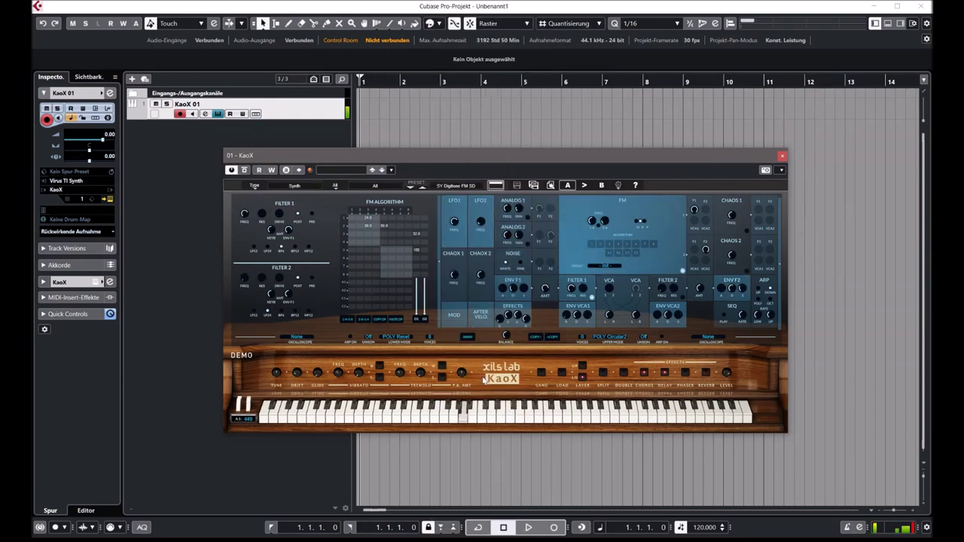
click(411, 188)
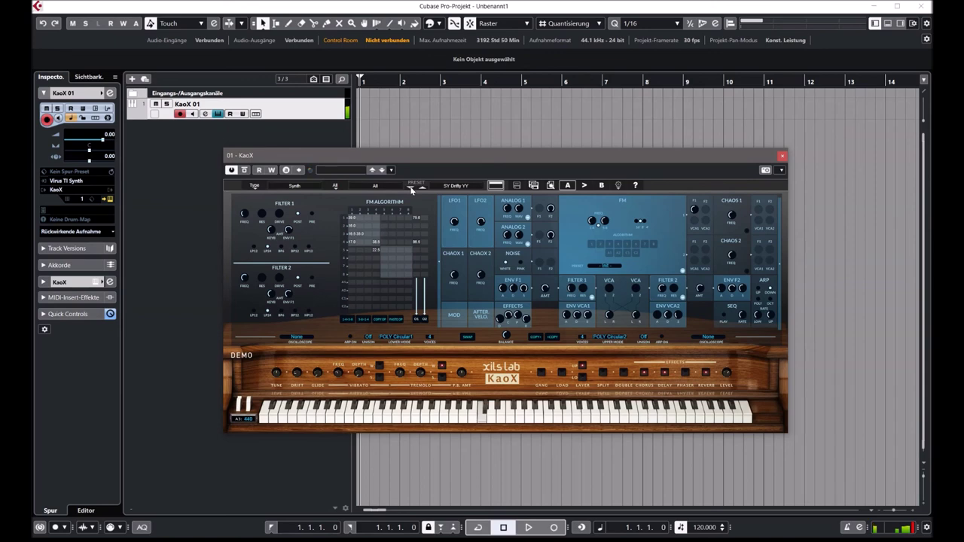
click(411, 189)
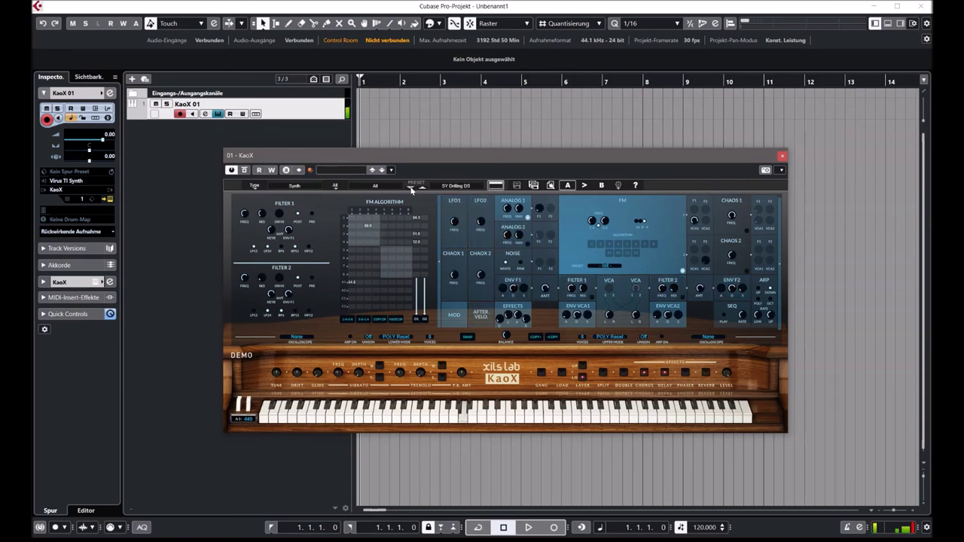
click(411, 189)
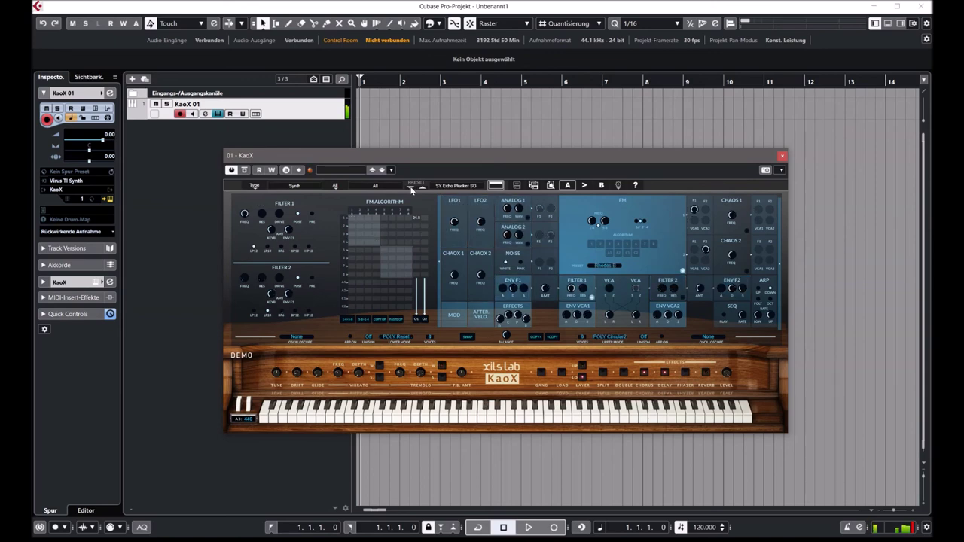
click(411, 189)
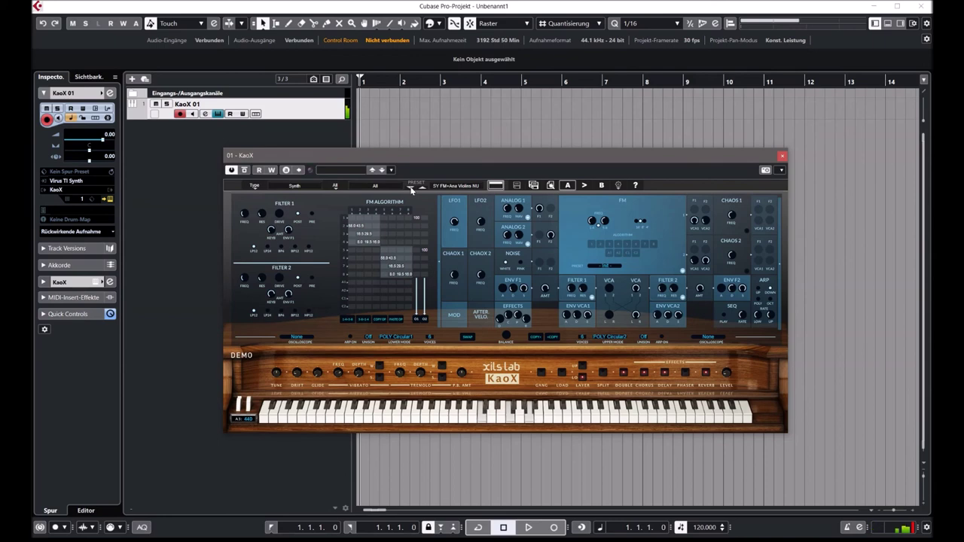
click(411, 187)
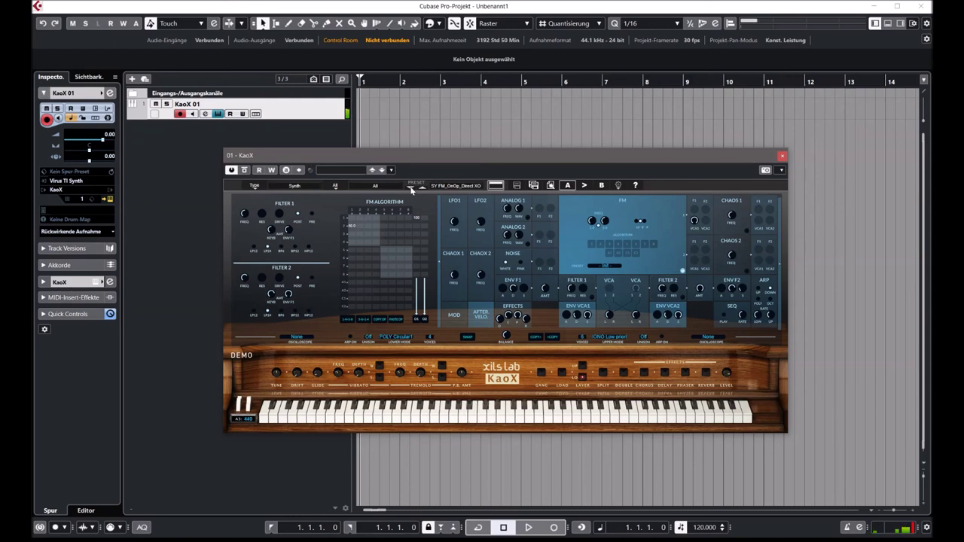
Advance to the Synth preset SY Future Retro SD and audition the Tuned Percussion presets PC MarimbaXylophone NU and PC WoodBlocks Unison NU
click(410, 188)
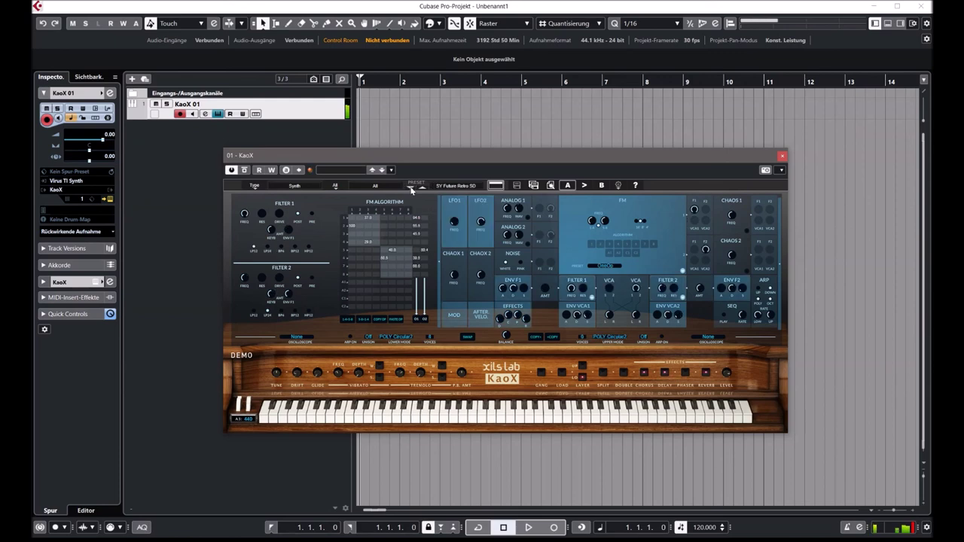
click(297, 186)
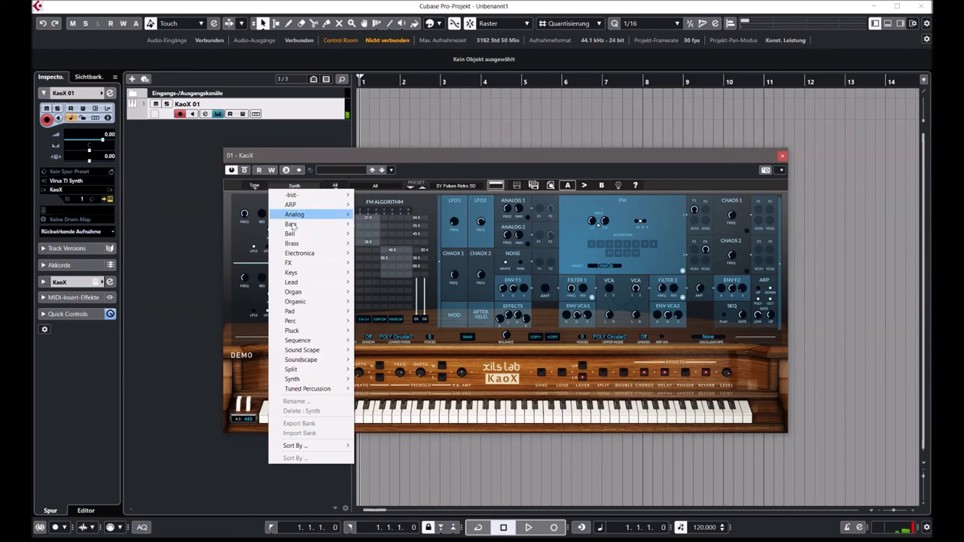
mouse_move(303, 390)
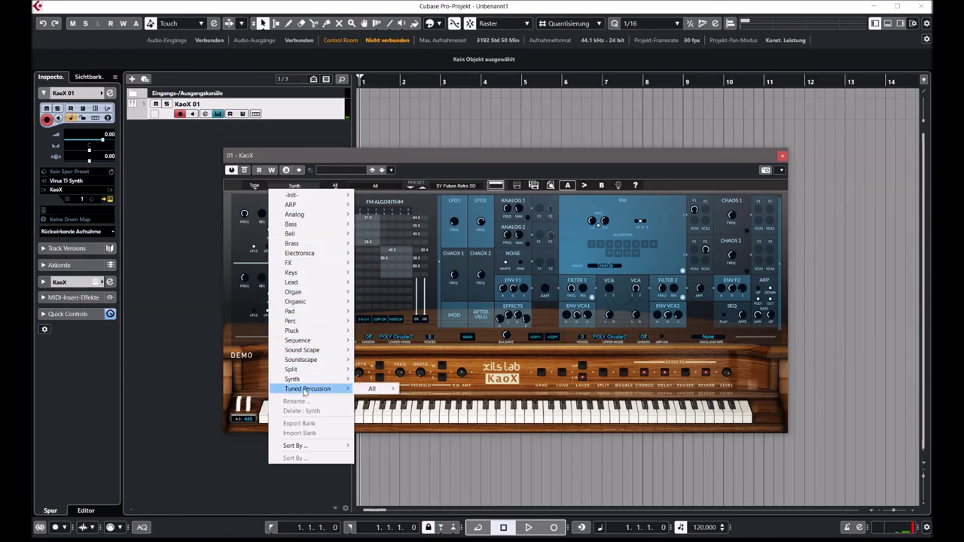
mouse_move(371, 389)
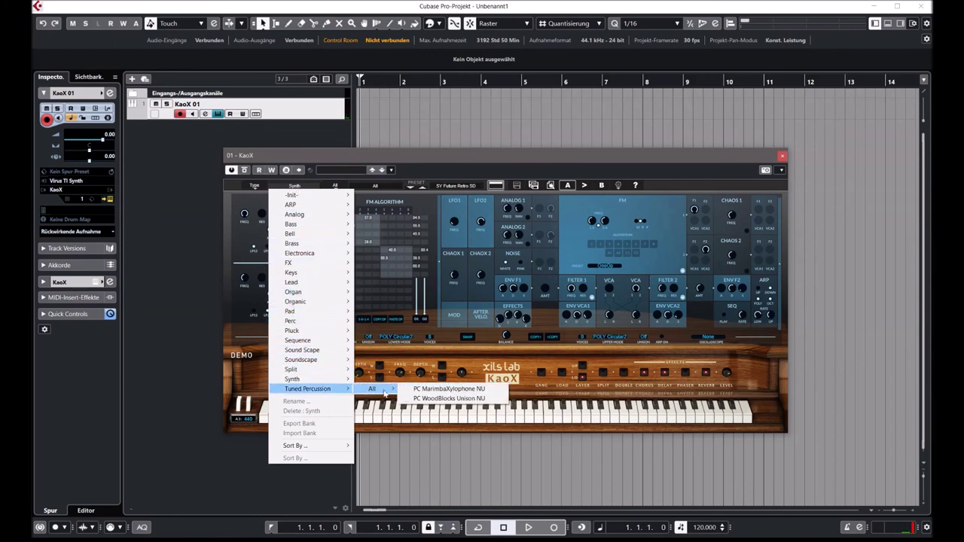
click(429, 389)
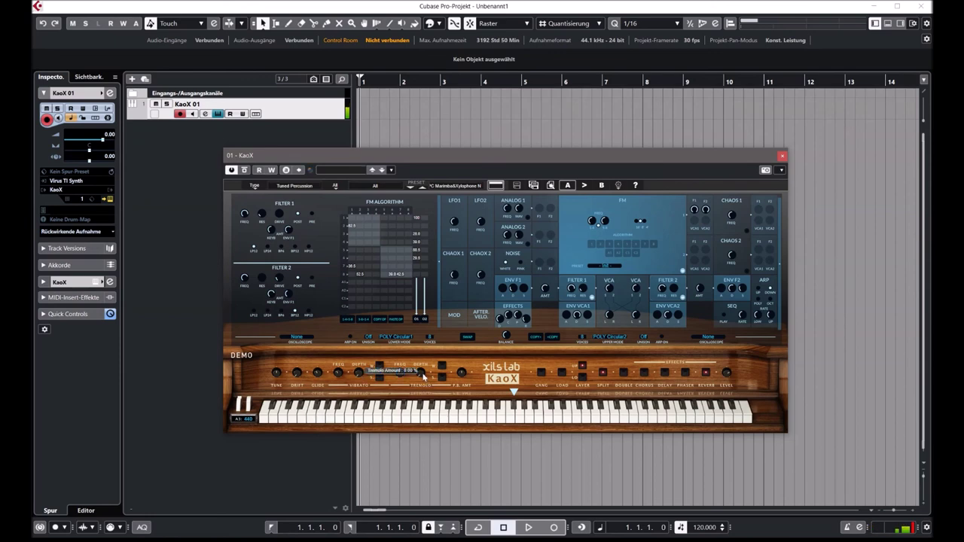
click(412, 189)
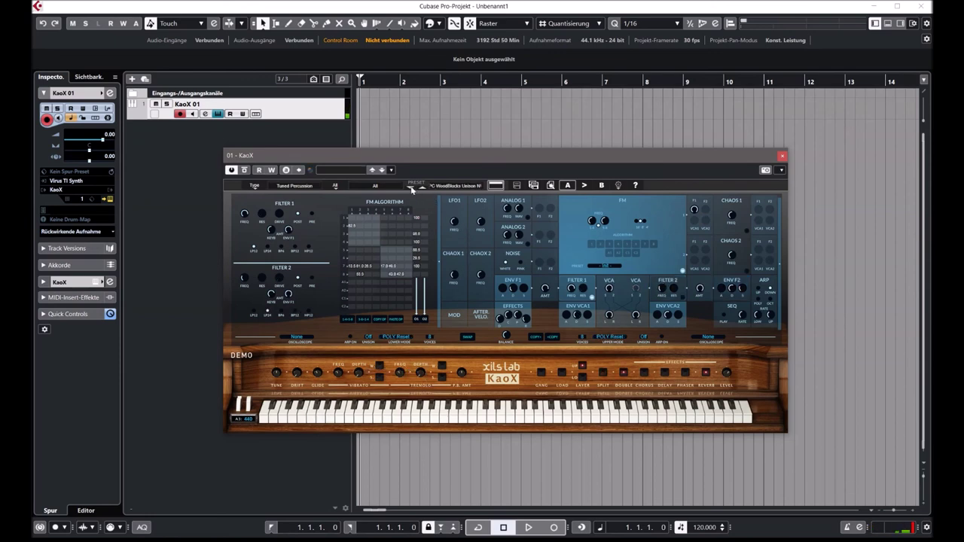